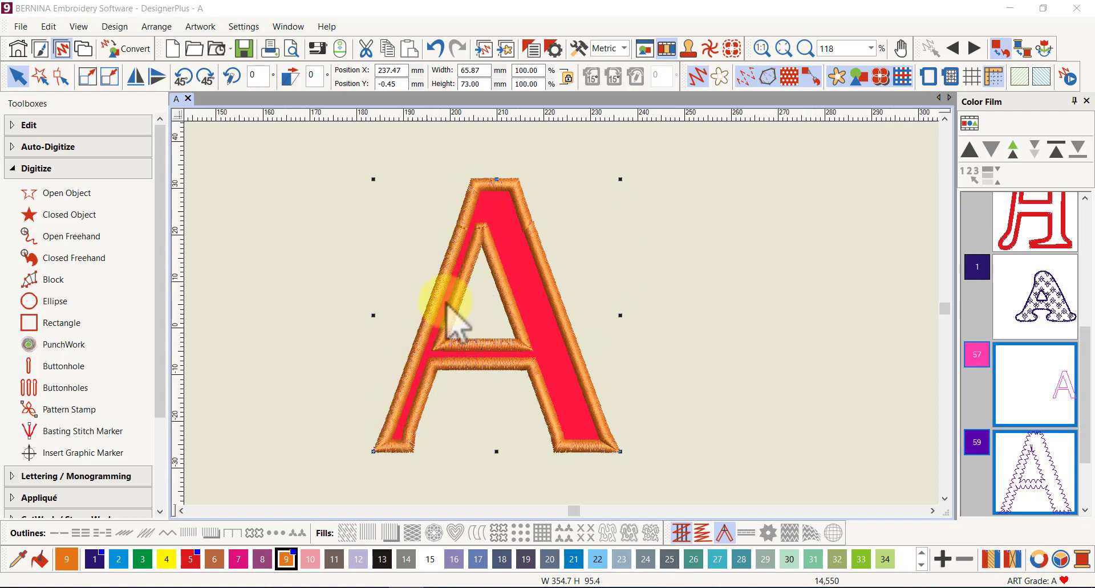
Step: Examine the appliqué letter A with its satin cover stitch, both with Artistic View off and with it on
{"action": "scroll", "coordinate": [455, 319], "scroll_direction": "up", "scroll_amount": 1}
{"action": "scroll", "coordinate": [479, 322], "scroll_direction": "left", "scroll_amount": 5}
{"action": "scroll", "coordinate": [489, 308], "scroll_direction": "down", "scroll_amount": 1}
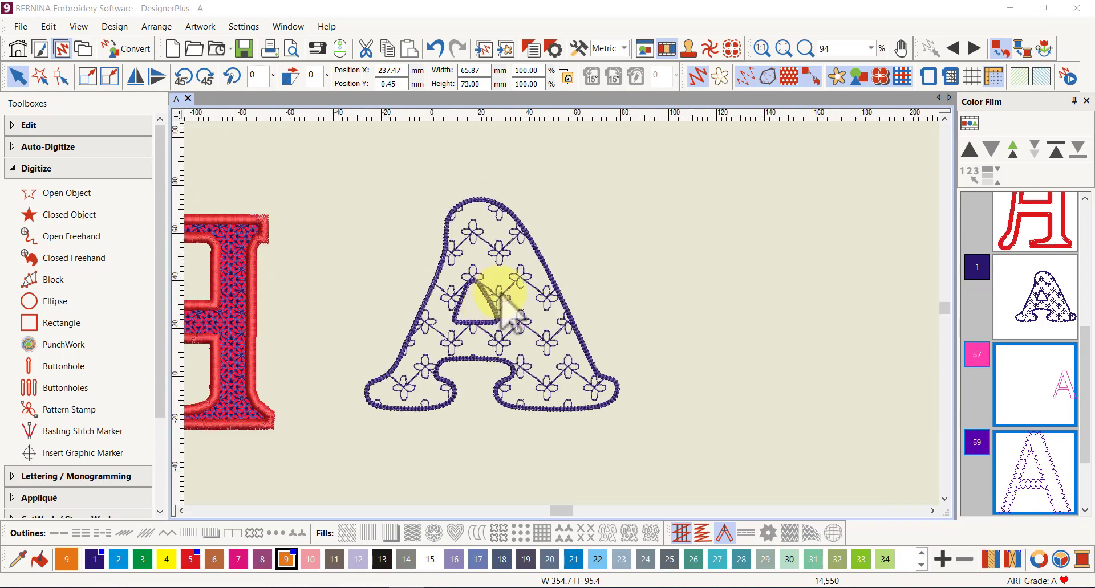
{"action": "scroll", "coordinate": [501, 297], "scroll_direction": "down", "scroll_amount": 2}
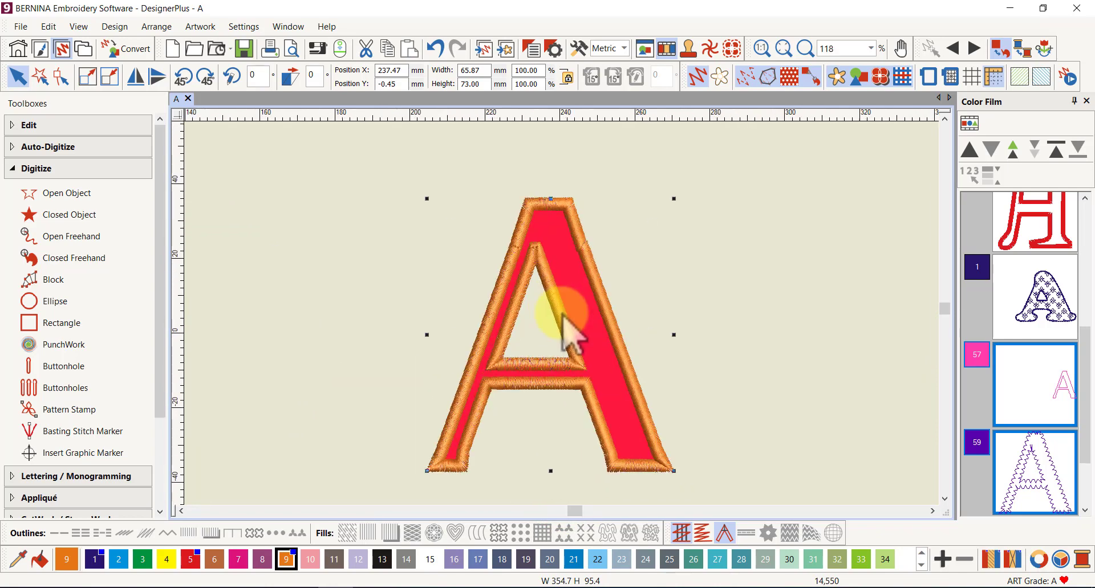
{"action": "scroll", "coordinate": [570, 336], "scroll_direction": "up", "scroll_amount": 3}
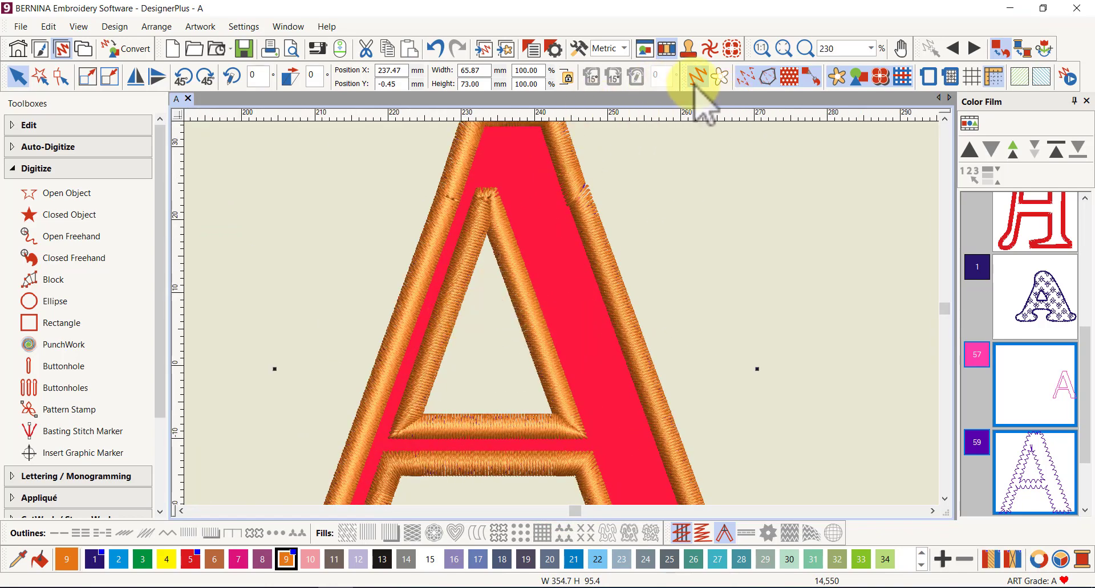
{"action": "left_click", "coordinate": [697, 75]}
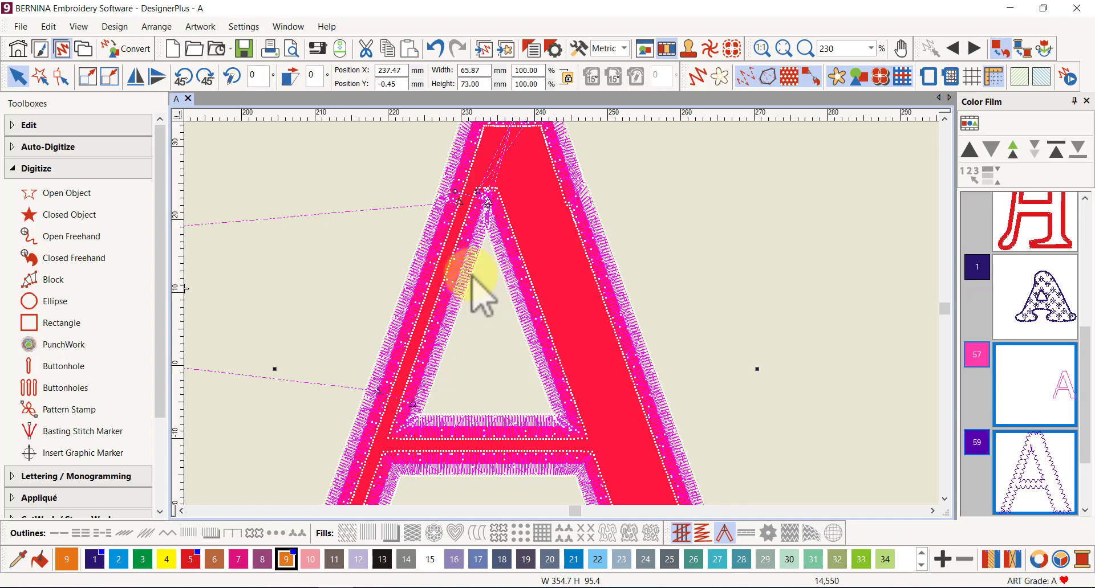
{"action": "scroll", "coordinate": [502, 288], "scroll_direction": "down", "scroll_amount": 1}
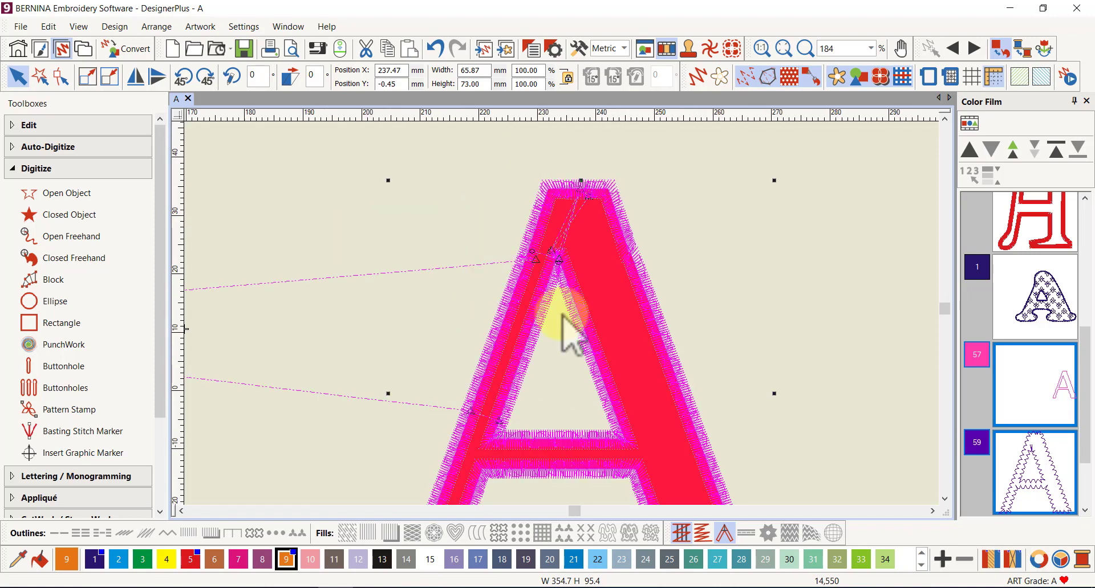
{"action": "scroll", "coordinate": [567, 325], "scroll_direction": "down", "scroll_amount": 2}
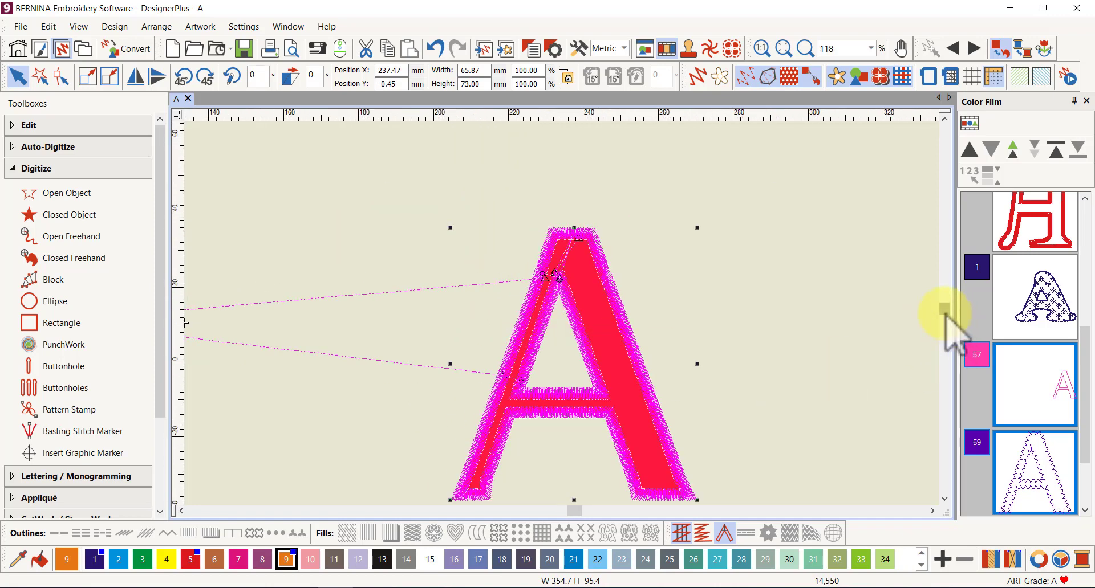
{"action": "left_click_drag", "start_coordinate": [941, 310], "coordinate": [942, 312]}
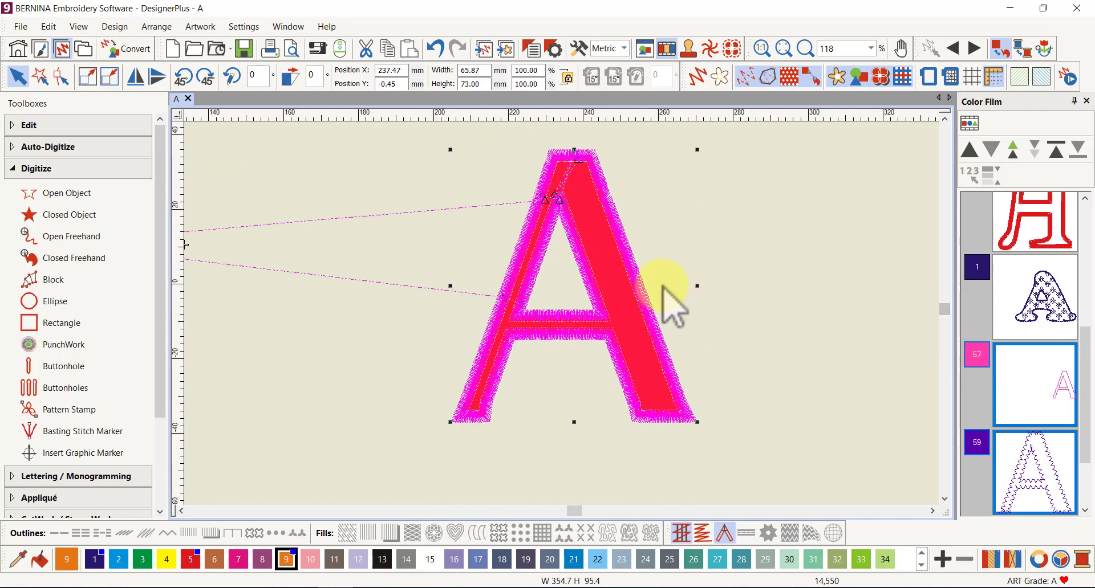
{"action": "left_click", "coordinate": [696, 74]}
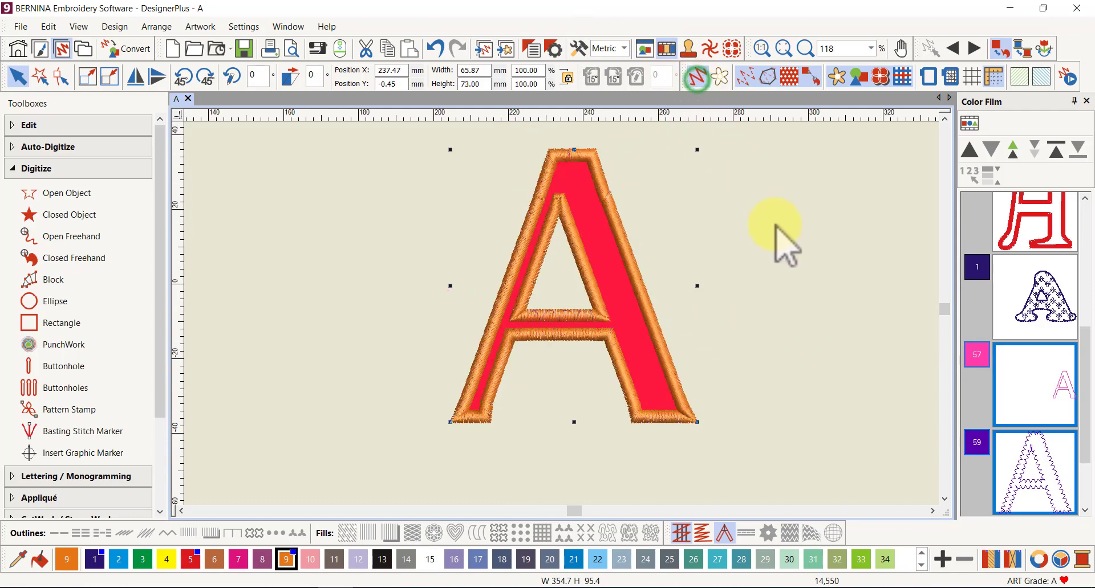
Step: Open the object properties of the appliqué letter A and apply Blanket as its cover stitch type
{"action": "right_click", "coordinate": [611, 213]}
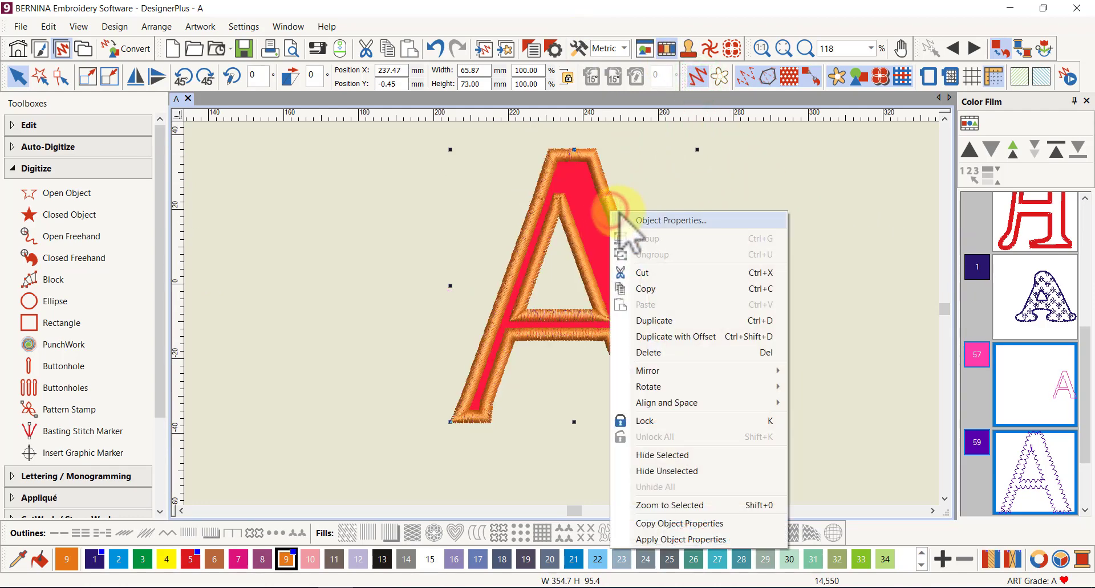
{"action": "left_click", "coordinate": [667, 221]}
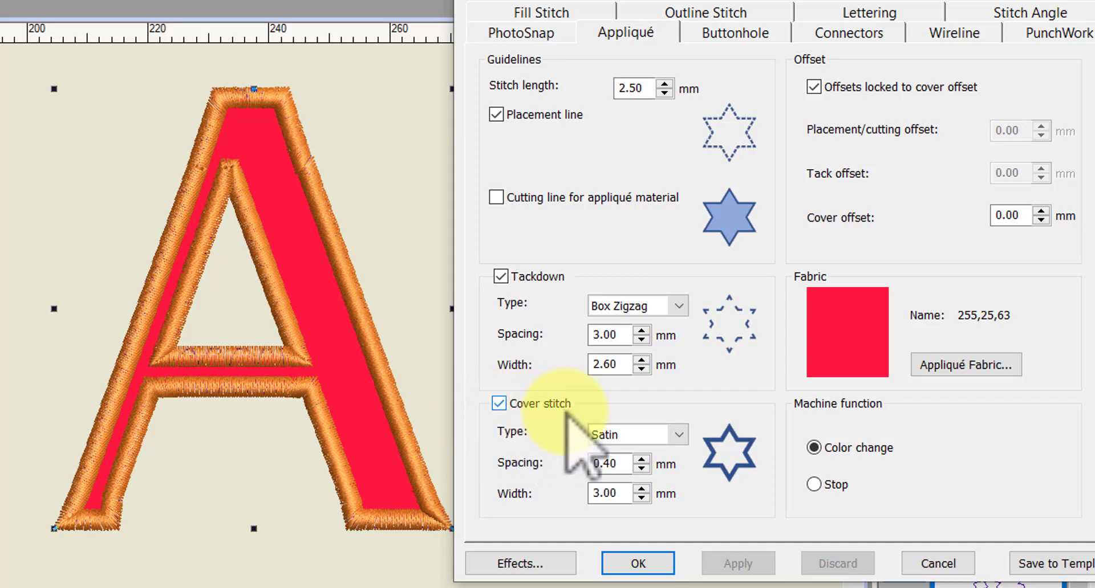
{"action": "left_click", "coordinate": [679, 436]}
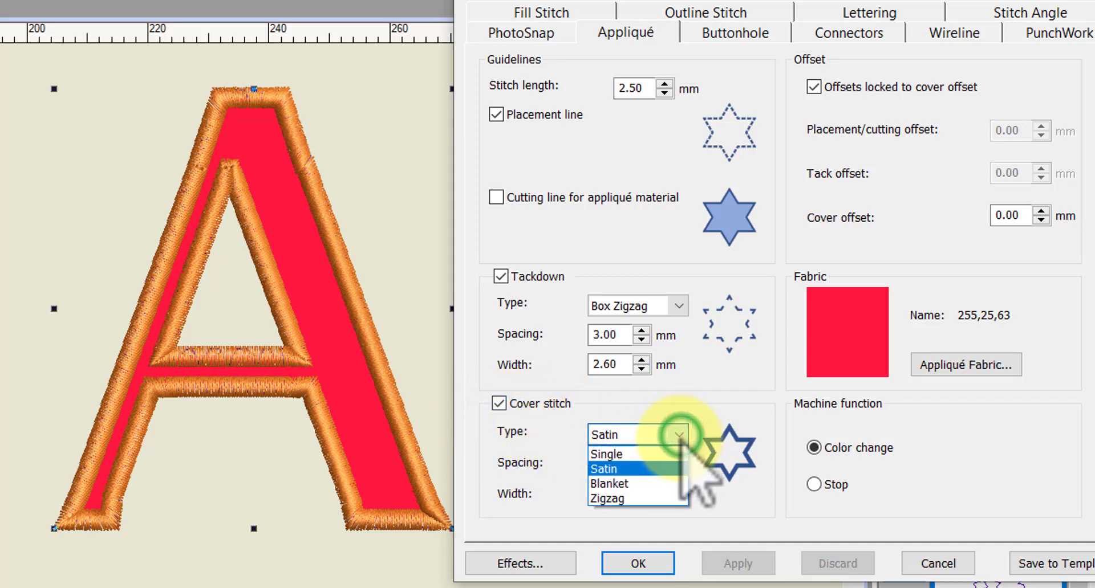
{"action": "left_click", "coordinate": [629, 485]}
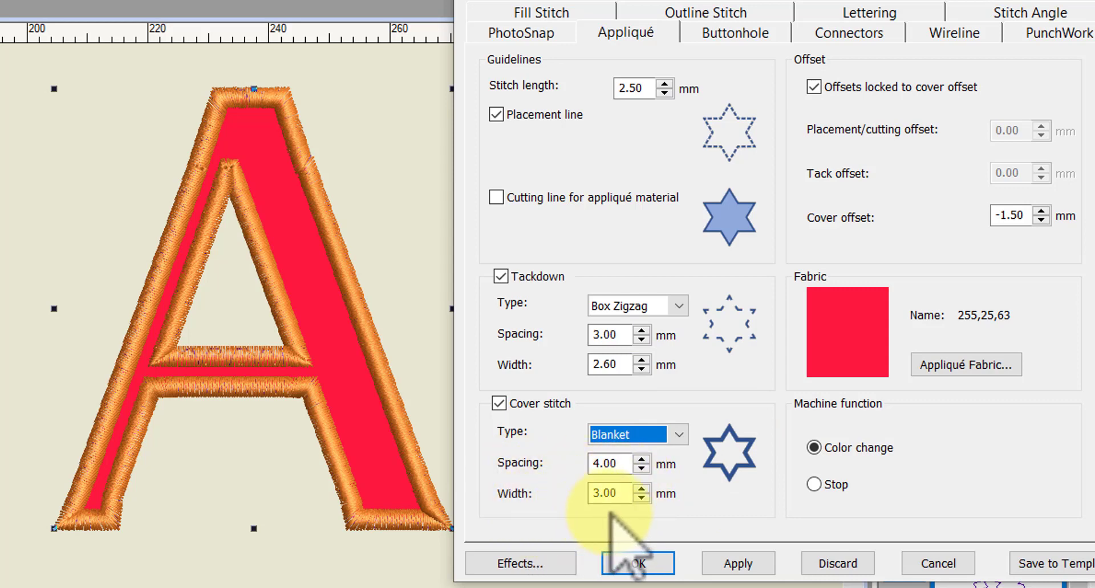
{"action": "left_click", "coordinate": [754, 563]}
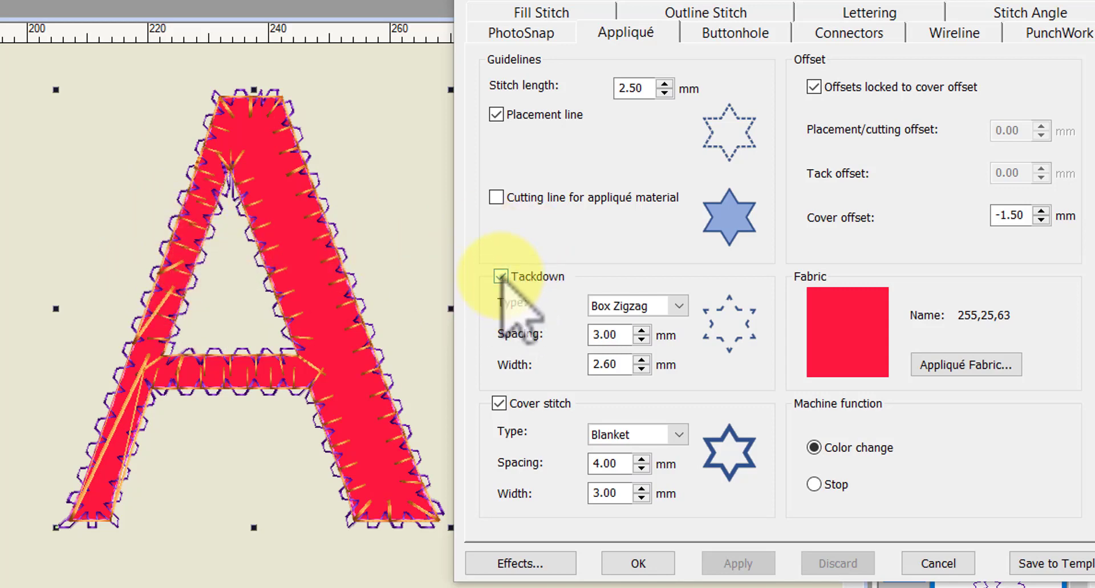
Step: Change the appliqué tackdown type to Single and apply it to the letter A
{"action": "left_click", "coordinate": [682, 307]}
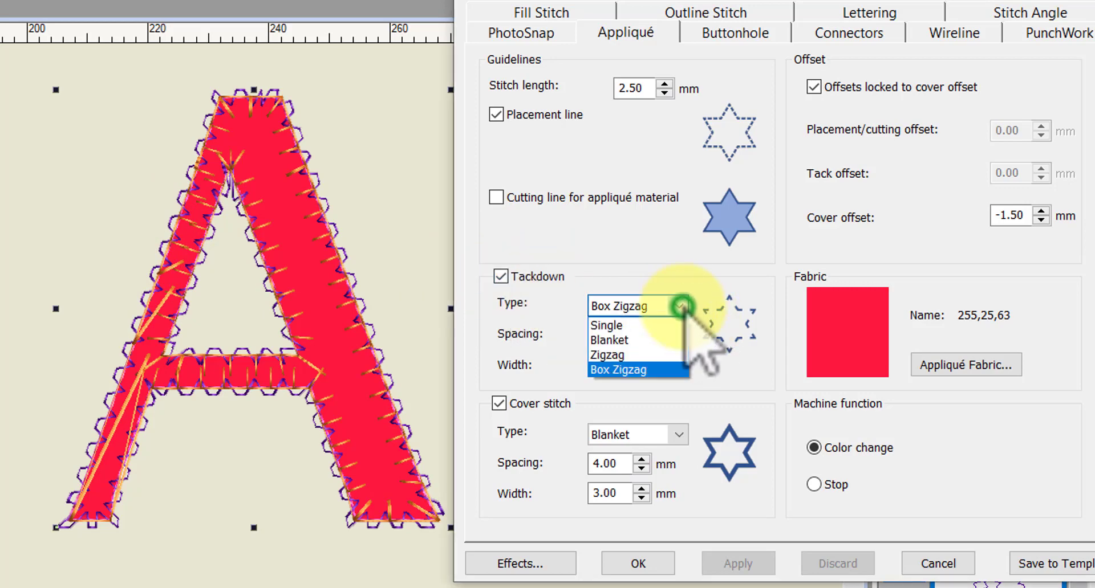
{"action": "left_click", "coordinate": [636, 327]}
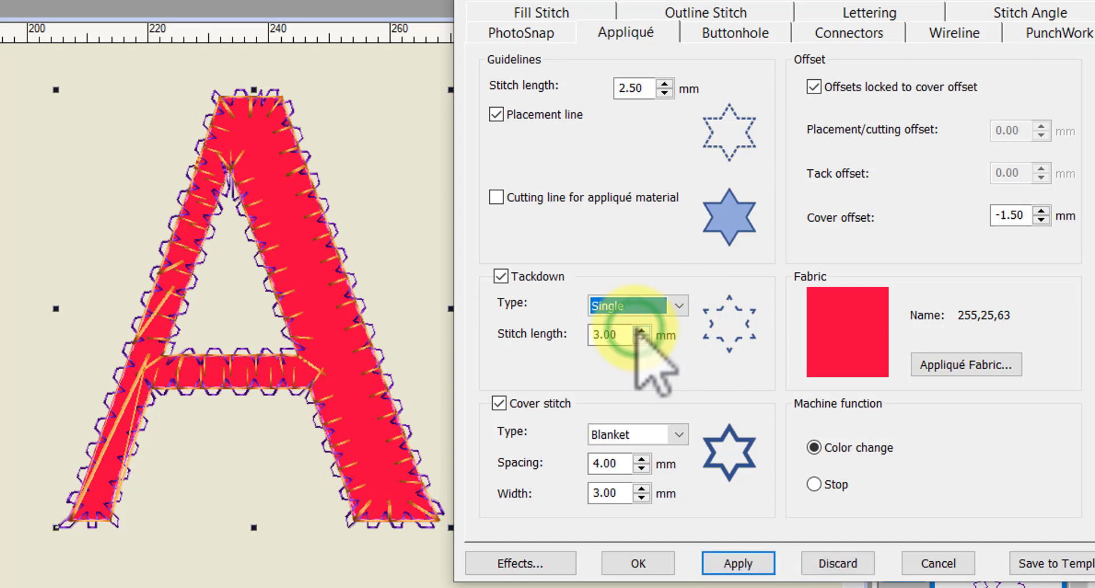
{"action": "left_click", "coordinate": [738, 564]}
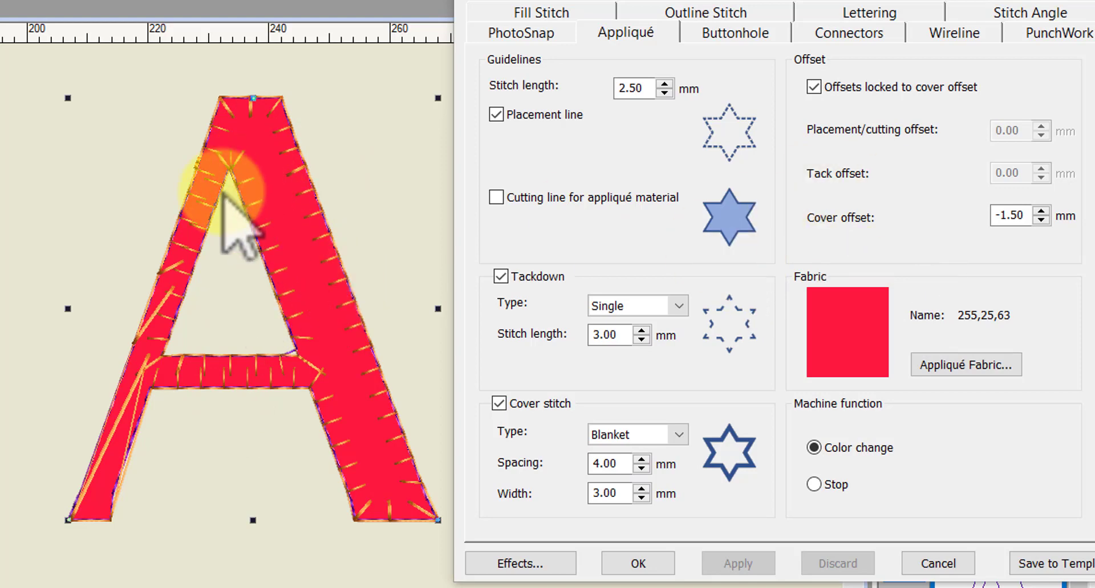
Step: Examine the blanket stitches along the letter's crossbar and narrow left leg for overlapping or misangled stitches
{"action": "left_click", "coordinate": [306, 391]}
{"action": "left_click", "coordinate": [265, 364]}
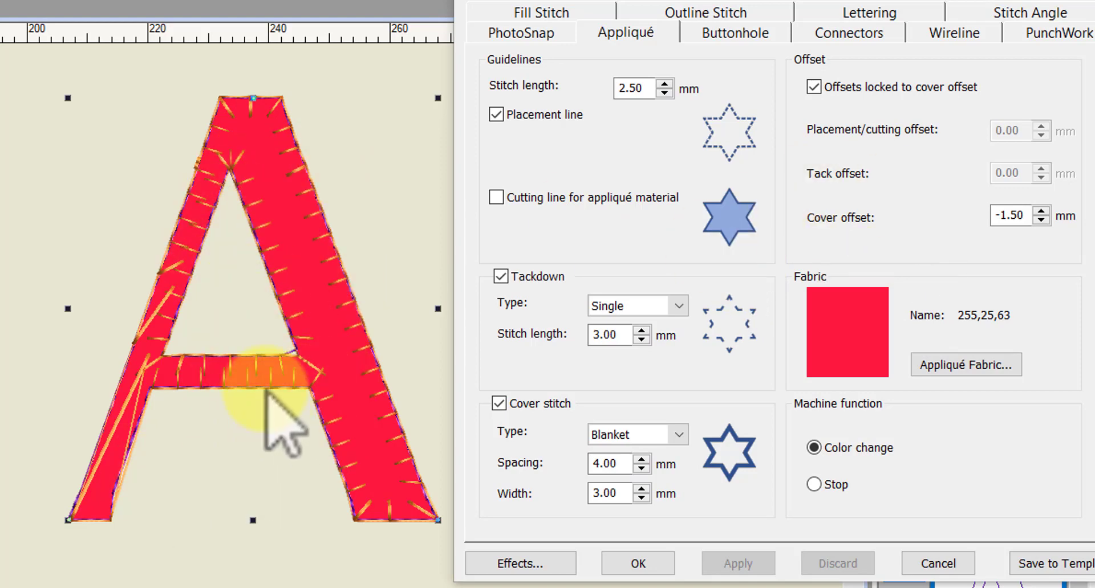
{"action": "left_click", "coordinate": [275, 341]}
{"action": "left_click", "coordinate": [318, 358]}
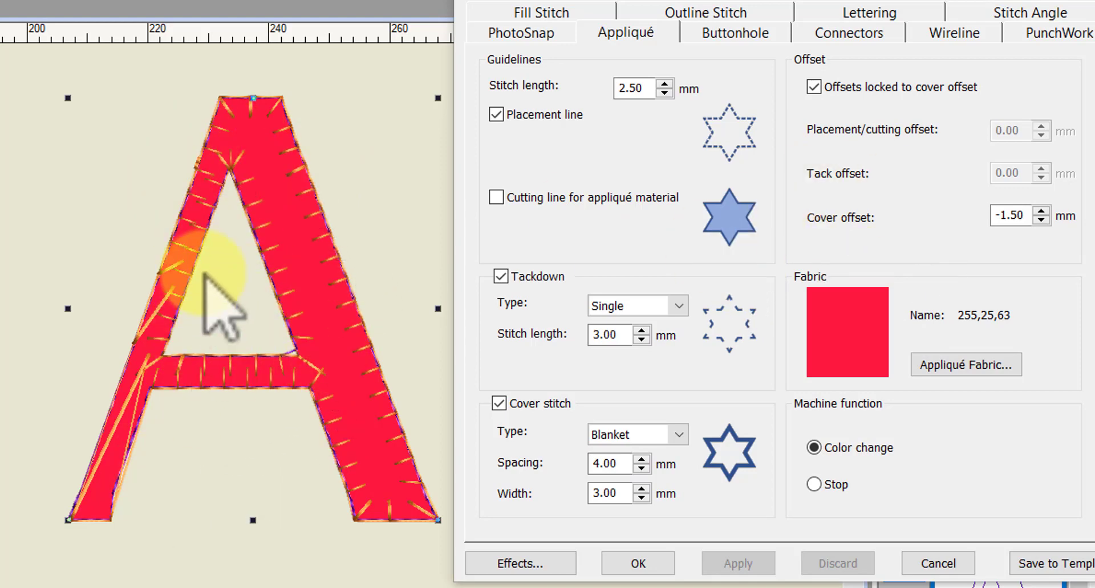
{"action": "scroll", "coordinate": [194, 256], "scroll_direction": "up", "scroll_amount": 3}
{"action": "scroll", "coordinate": [235, 354], "scroll_direction": "up", "scroll_amount": 2}
{"action": "scroll", "coordinate": [235, 355], "scroll_direction": "down", "scroll_amount": 4}
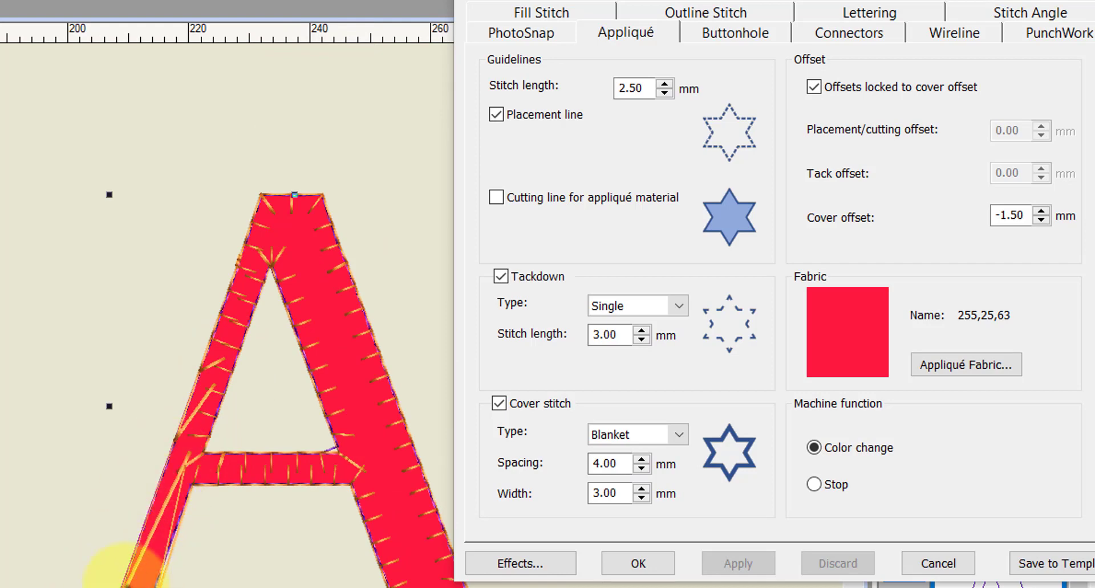
{"action": "scroll", "coordinate": [231, 365], "scroll_direction": "up", "scroll_amount": 4}
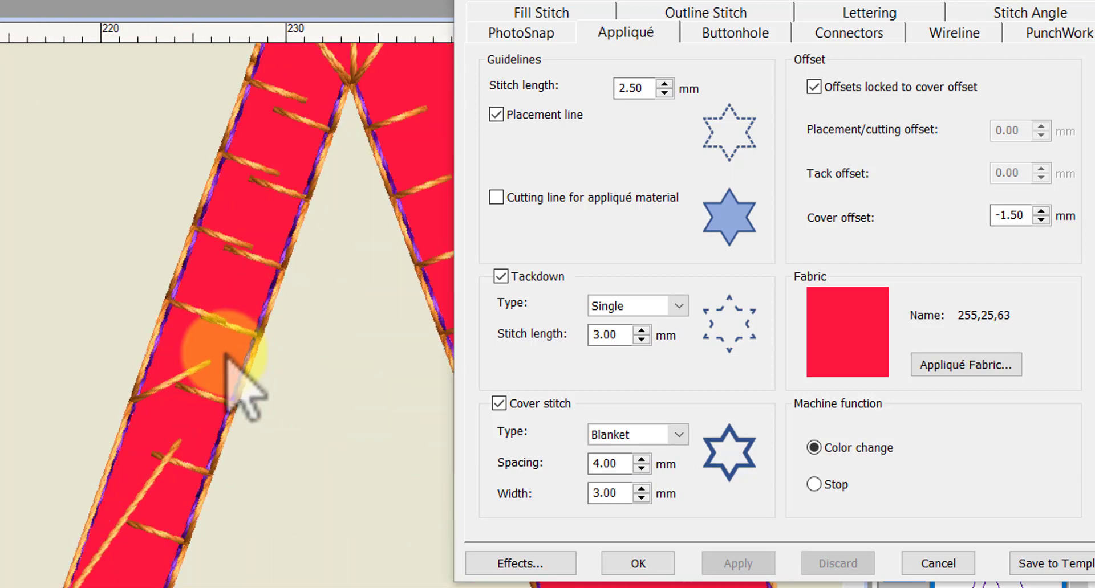
{"action": "scroll", "coordinate": [229, 357], "scroll_direction": "up", "scroll_amount": 1}
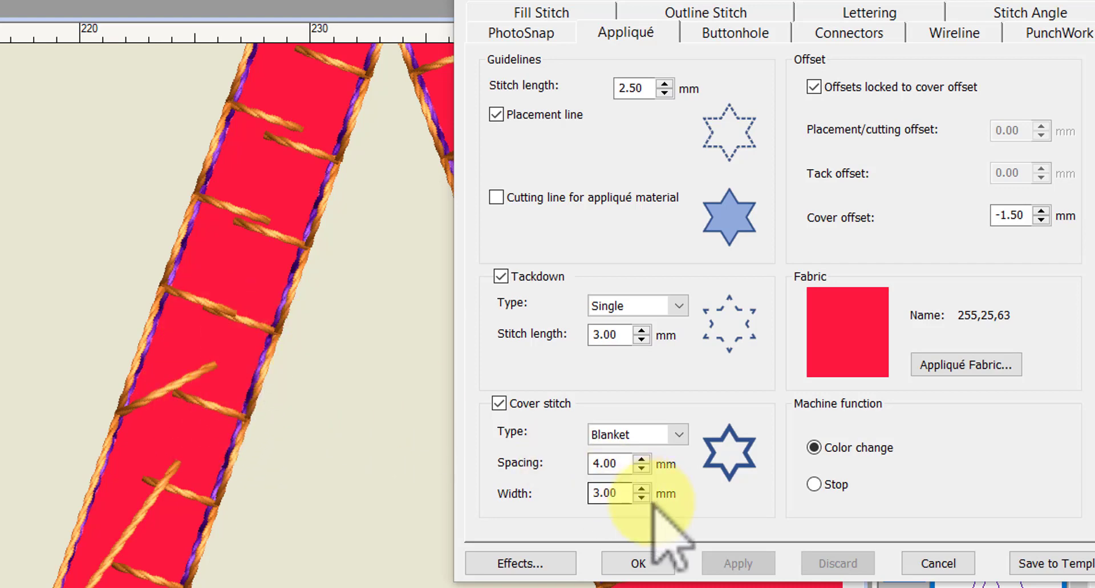
Step: Set the blanket cover stitch to 2.00 mm width and 3.00 mm spacing, and accept the object properties
{"action": "double_click", "coordinate": [629, 493]}
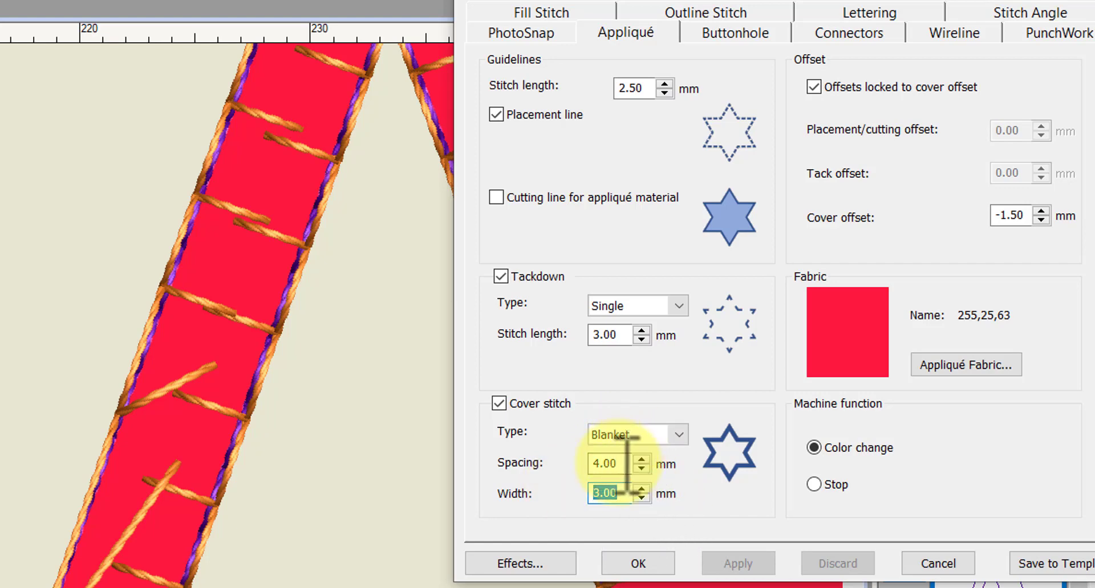
{"action": "double_click", "coordinate": [611, 463]}
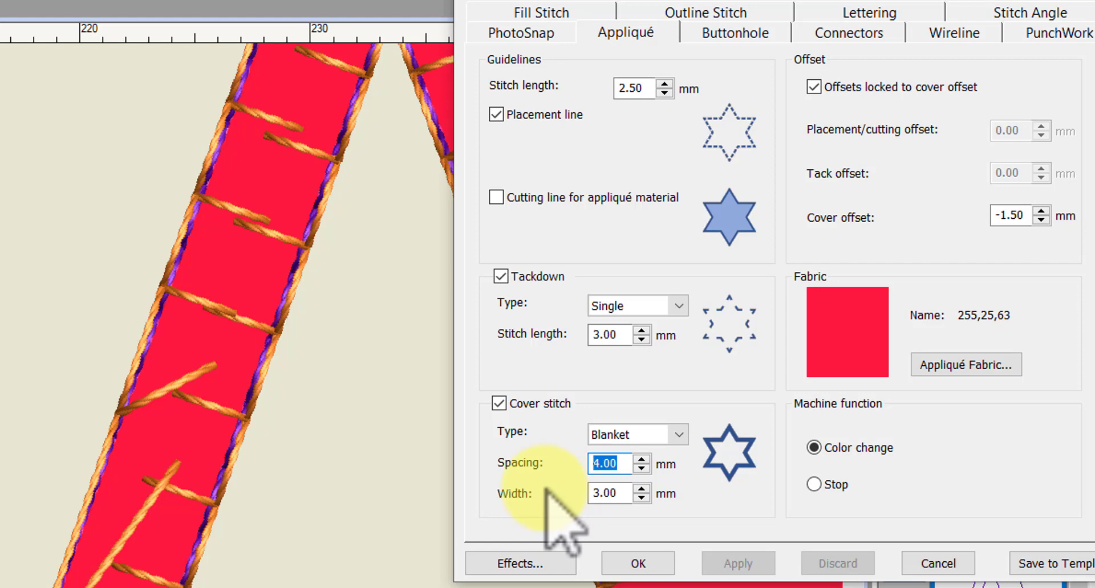
{"action": "left_click", "coordinate": [620, 494]}
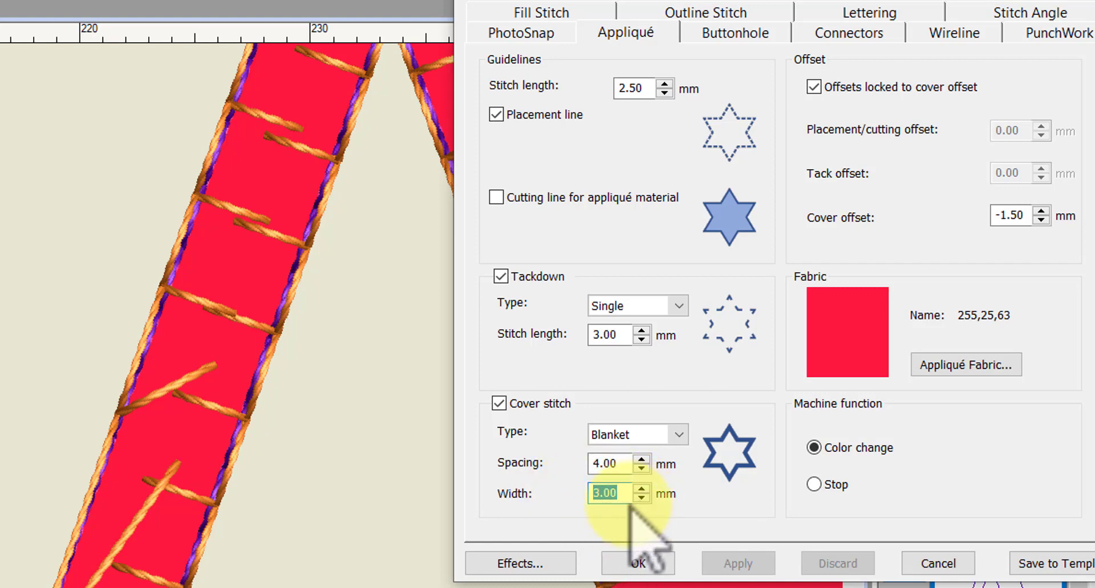
{"action": "type", "text": "2"}
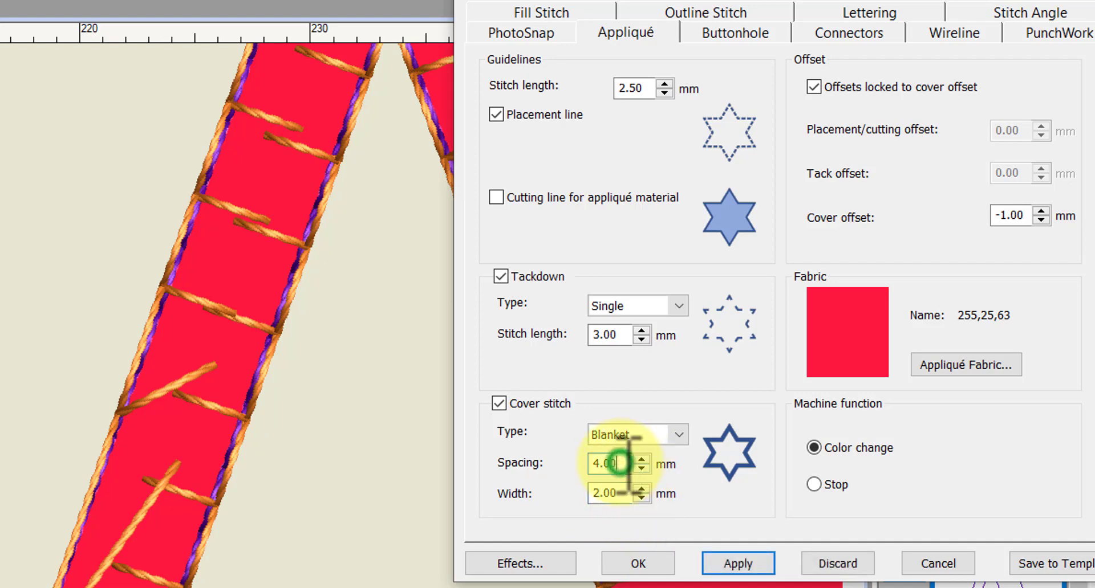
{"action": "double_click", "coordinate": [626, 462]}
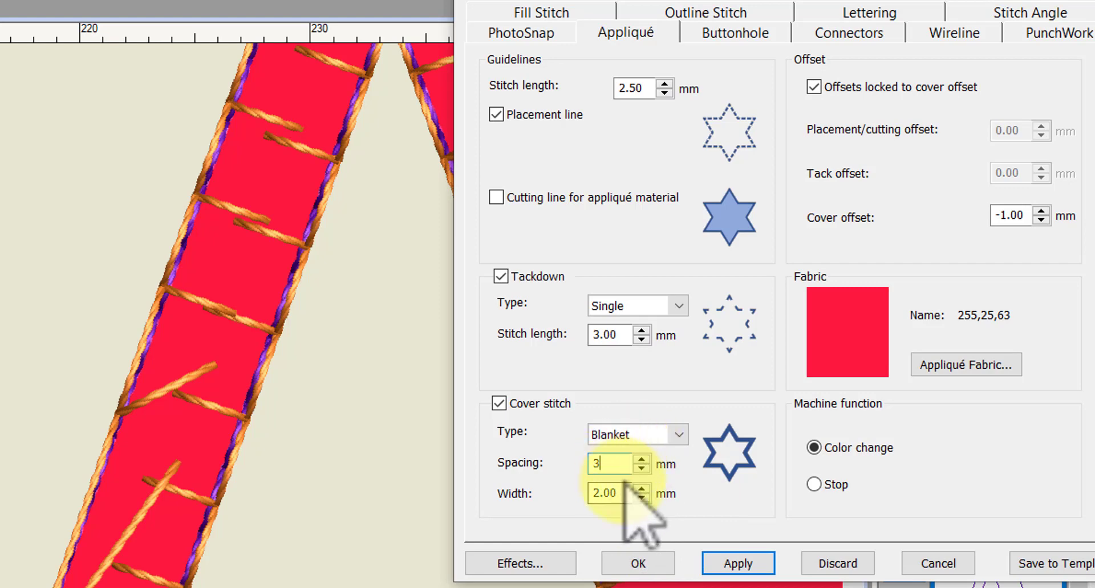
{"action": "left_click", "coordinate": [737, 564]}
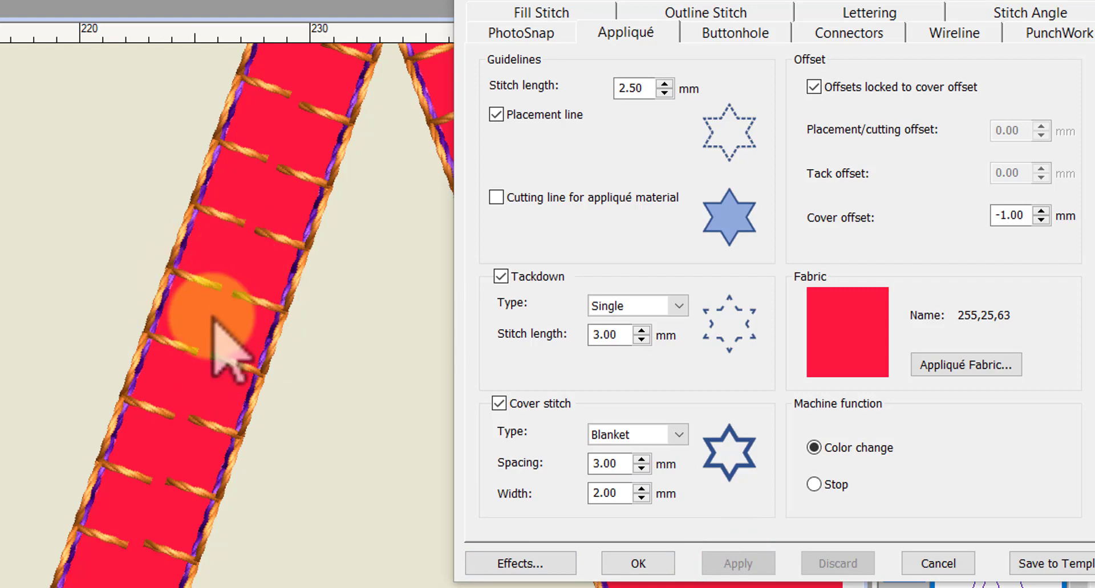
{"action": "scroll", "coordinate": [234, 354], "scroll_direction": "down", "scroll_amount": 4}
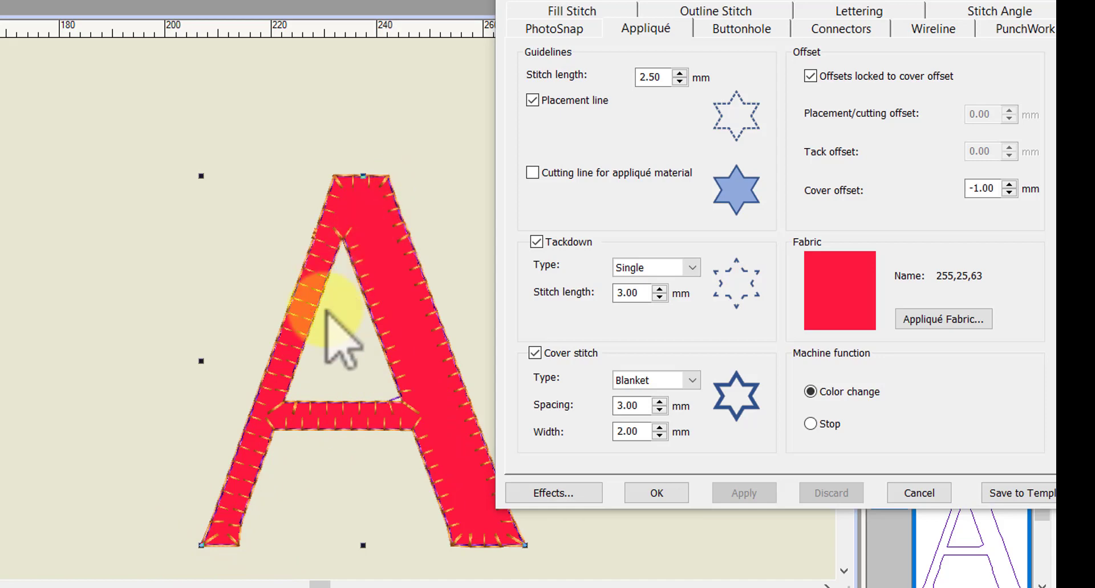
{"action": "scroll", "coordinate": [212, 543], "scroll_direction": "up", "scroll_amount": 5}
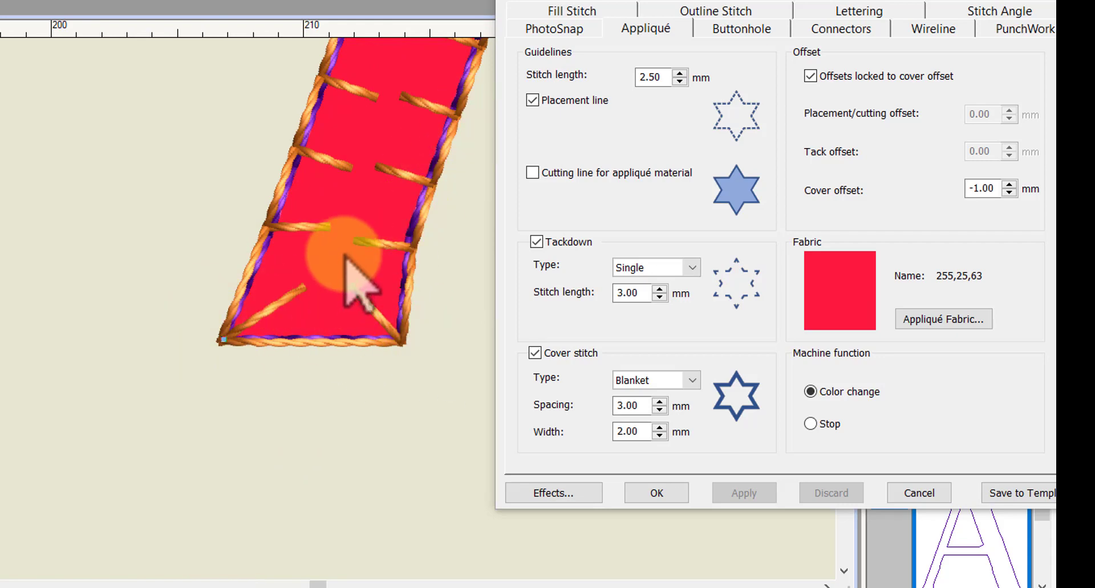
{"action": "scroll", "coordinate": [346, 257], "scroll_direction": "down", "scroll_amount": 5}
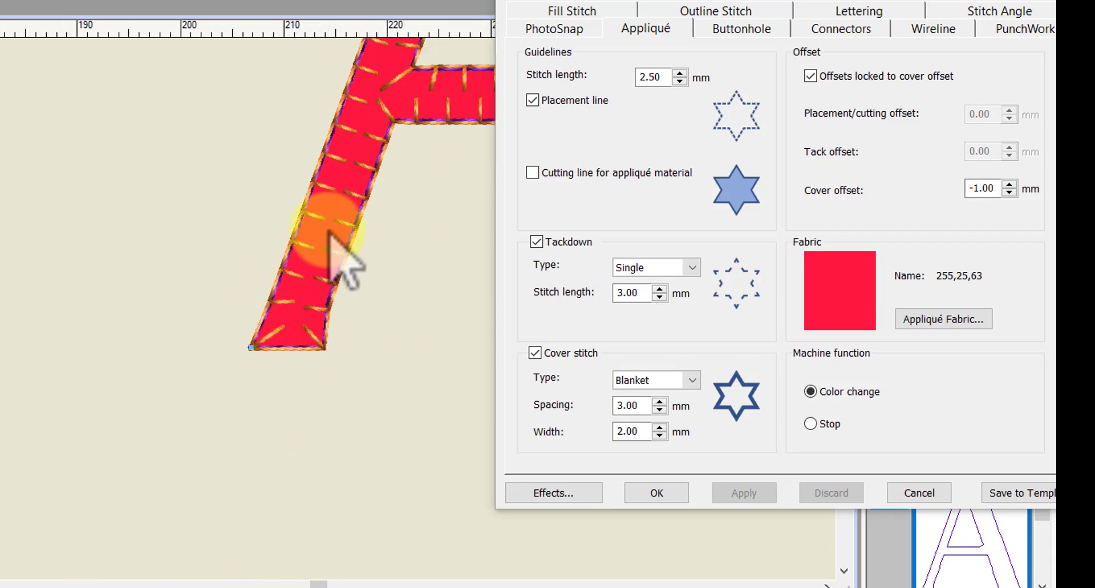
{"action": "scroll", "coordinate": [391, 191], "scroll_direction": "up", "scroll_amount": 5}
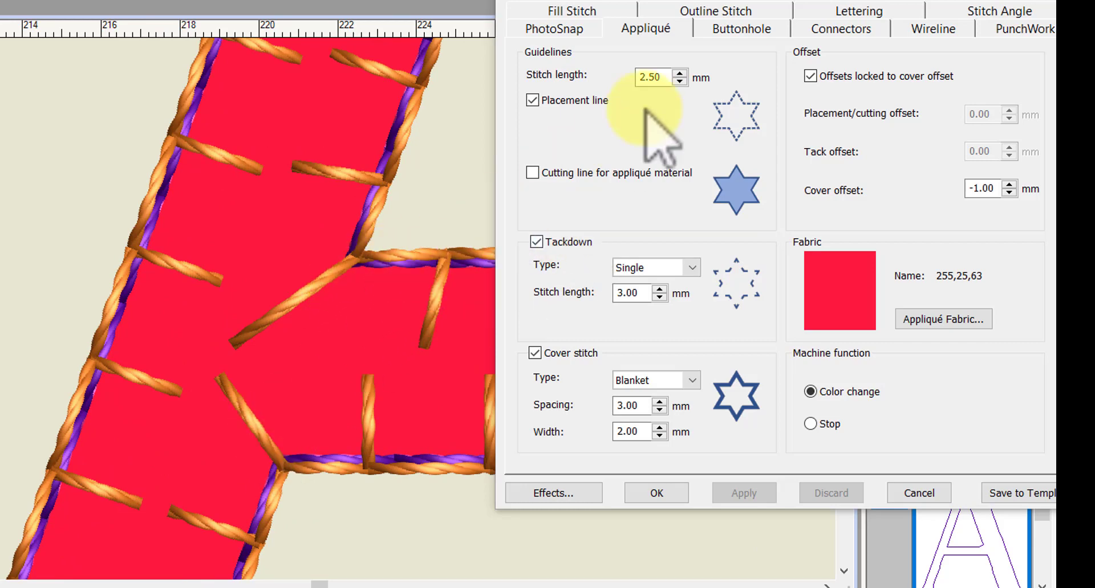
{"action": "left_click", "coordinate": [657, 493]}
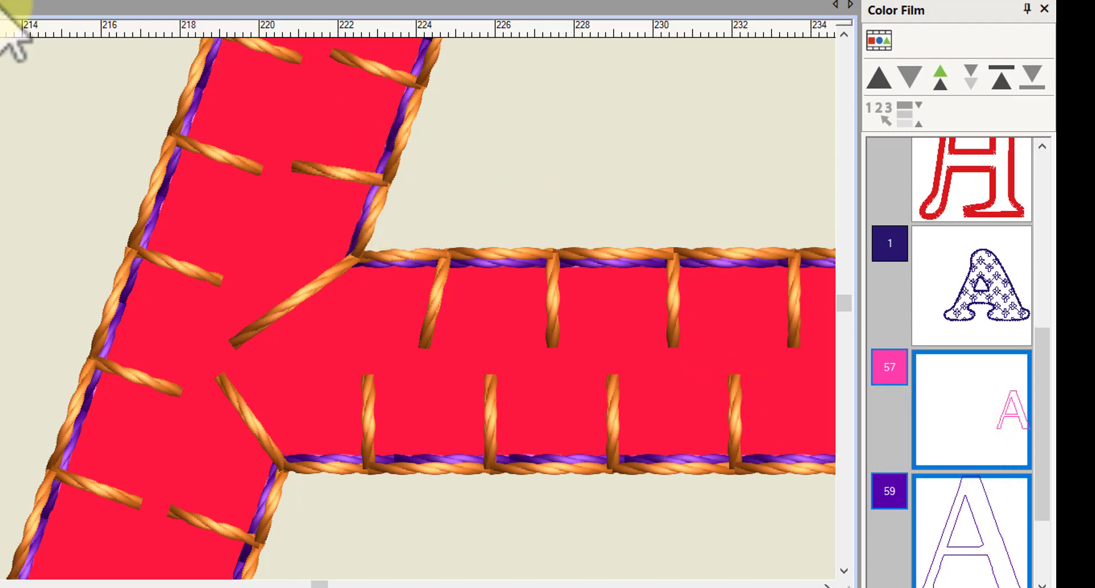
Step: Add a reshape point on the narrow leg just above the crossbar's upper corner, and shift the corner point inward along the crossbar
{"action": "key", "text": "h"}
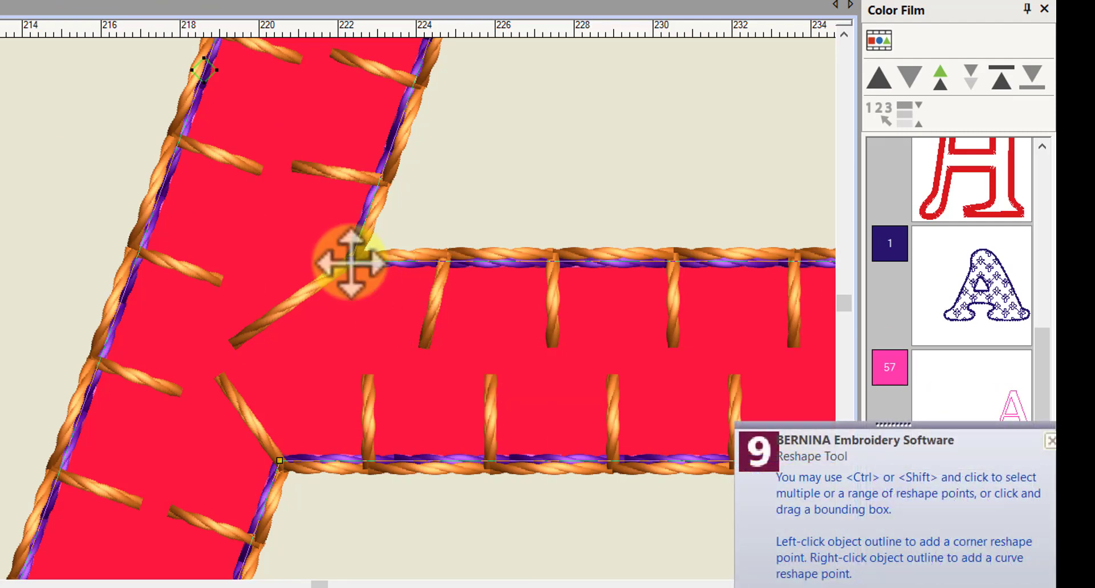
{"action": "scroll", "coordinate": [303, 308], "scroll_direction": "up", "scroll_amount": 3}
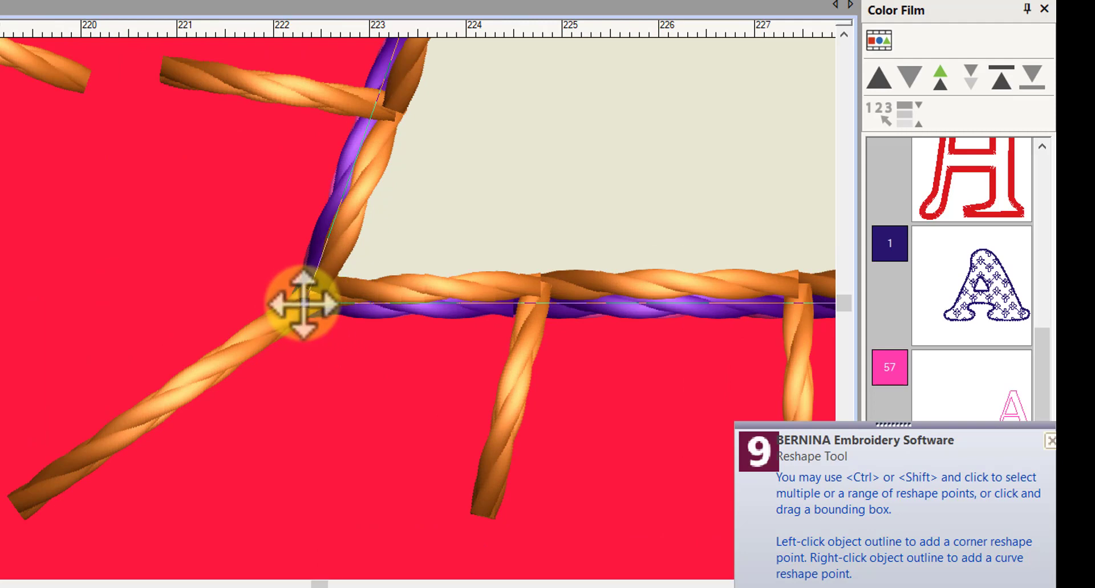
{"action": "left_click", "coordinate": [303, 303]}
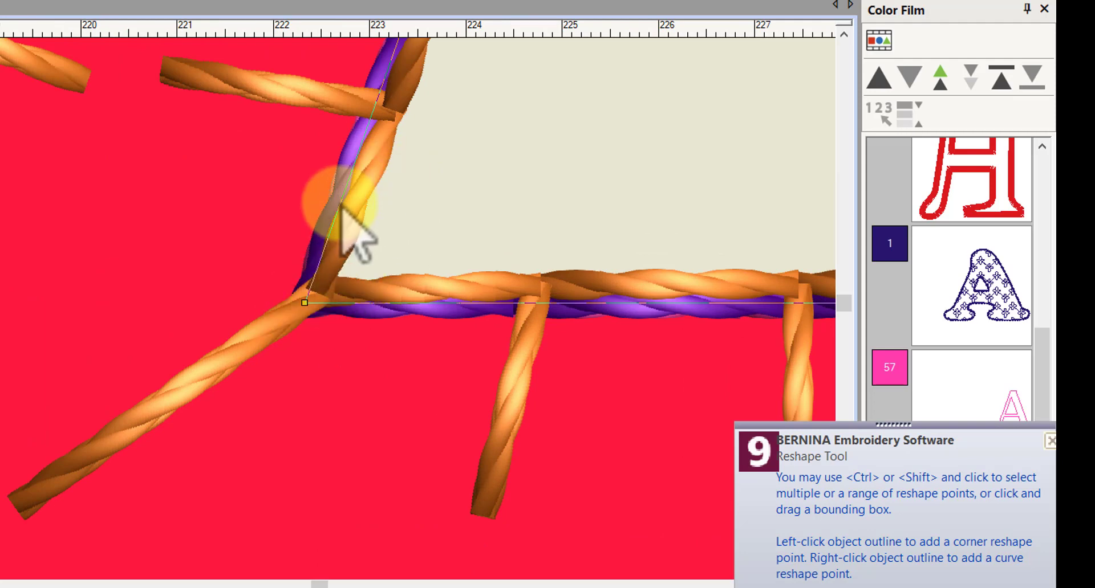
{"action": "left_click", "coordinate": [332, 223]}
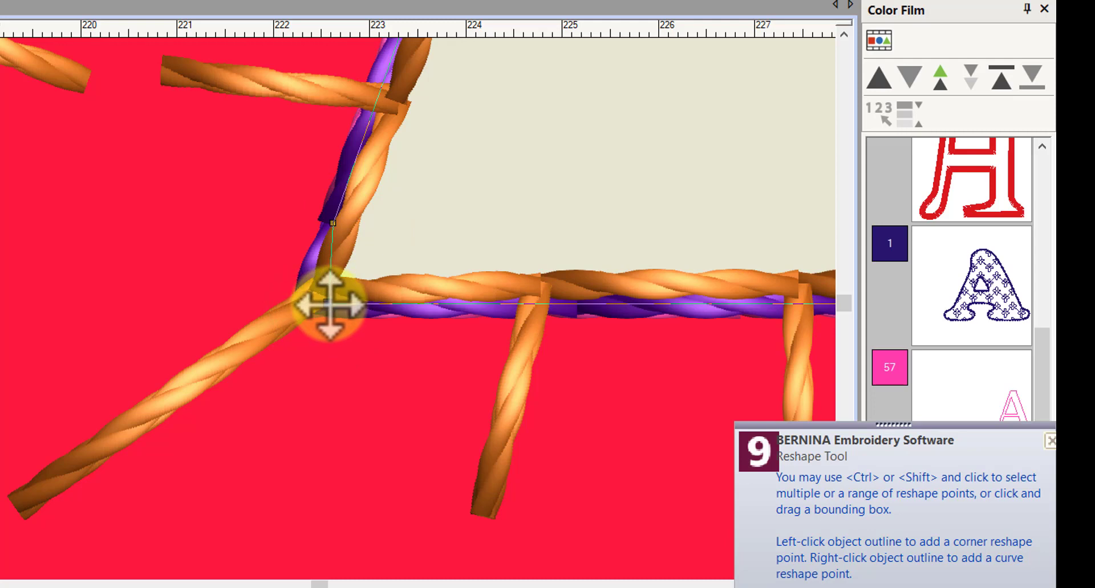
{"action": "left_click_drag", "start_coordinate": [345, 306], "coordinate": [346, 306]}
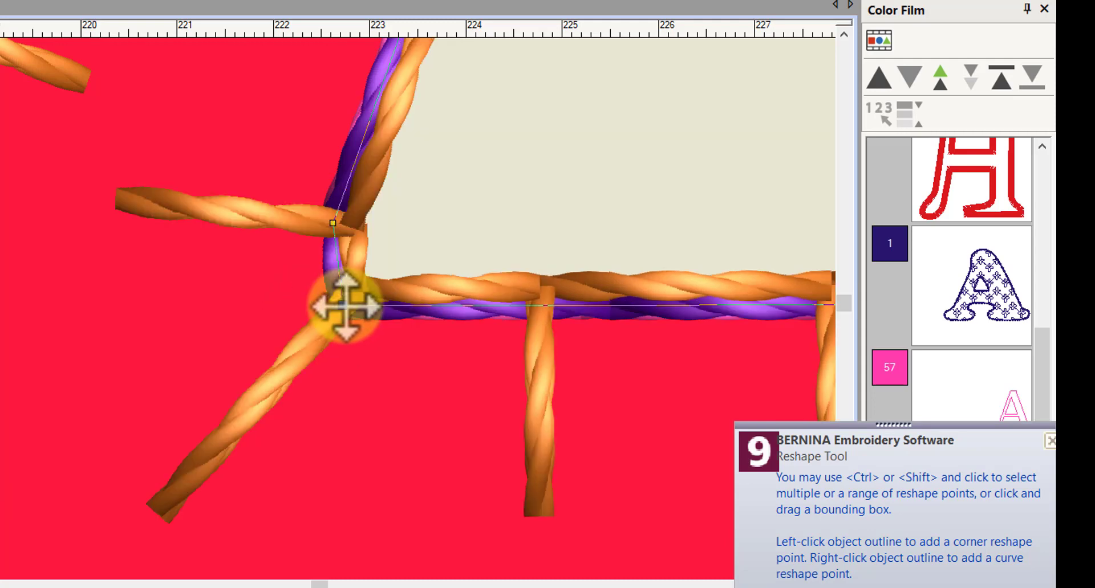
{"action": "scroll", "coordinate": [294, 290], "scroll_direction": "down", "scroll_amount": 5}
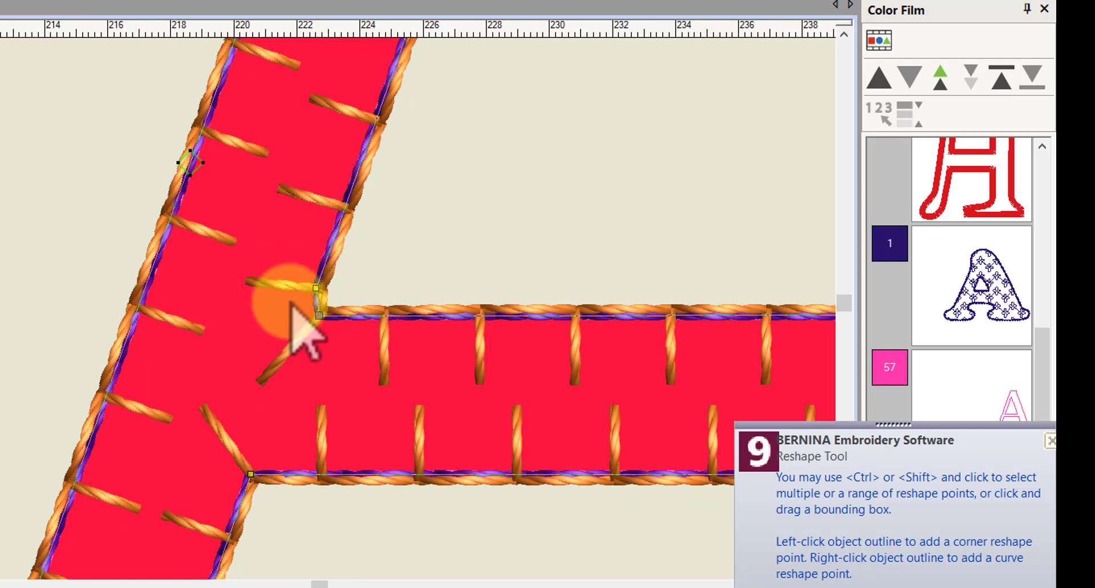
Step: Fine-tune the crossbar's upper corner at the narrow leg by nudging the corner point further along the crossbar and the added point slightly up
{"action": "left_click", "coordinate": [320, 315]}
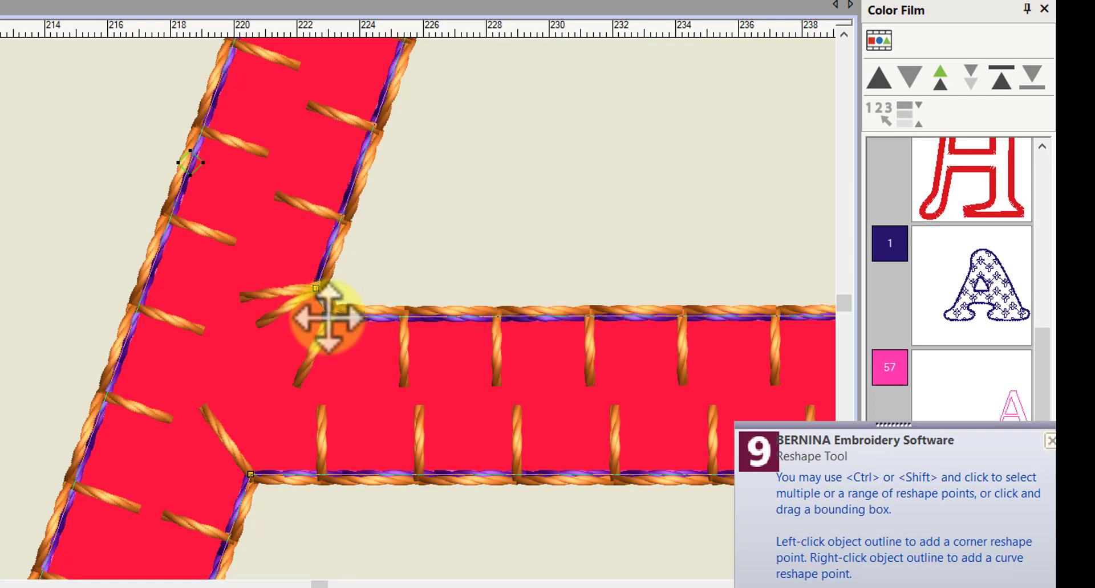
{"action": "left_click_drag", "start_coordinate": [329, 319], "coordinate": [327, 318]}
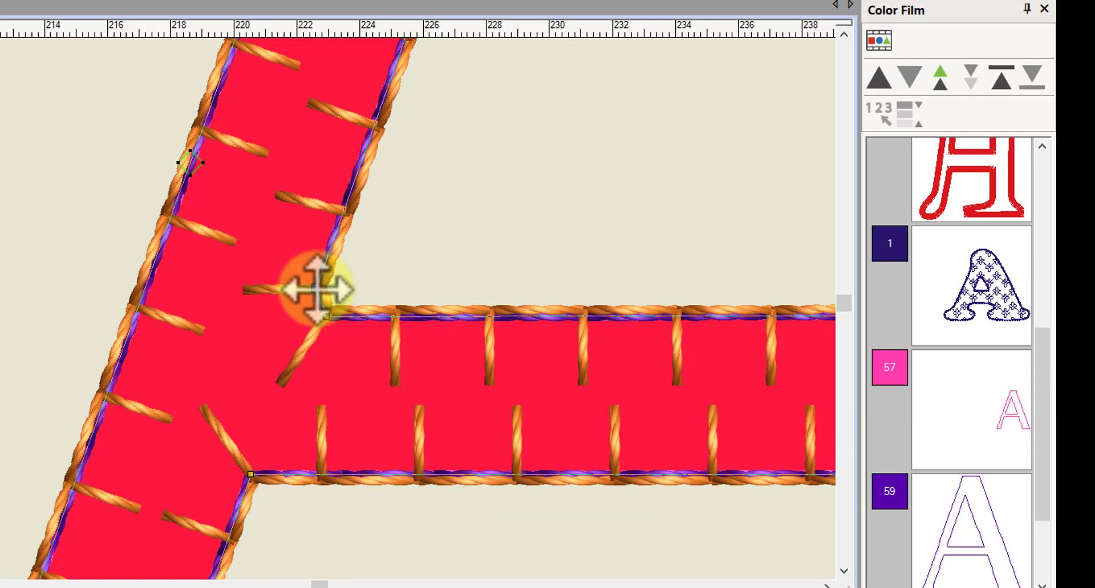
{"action": "left_click_drag", "start_coordinate": [316, 297], "coordinate": [316, 291]}
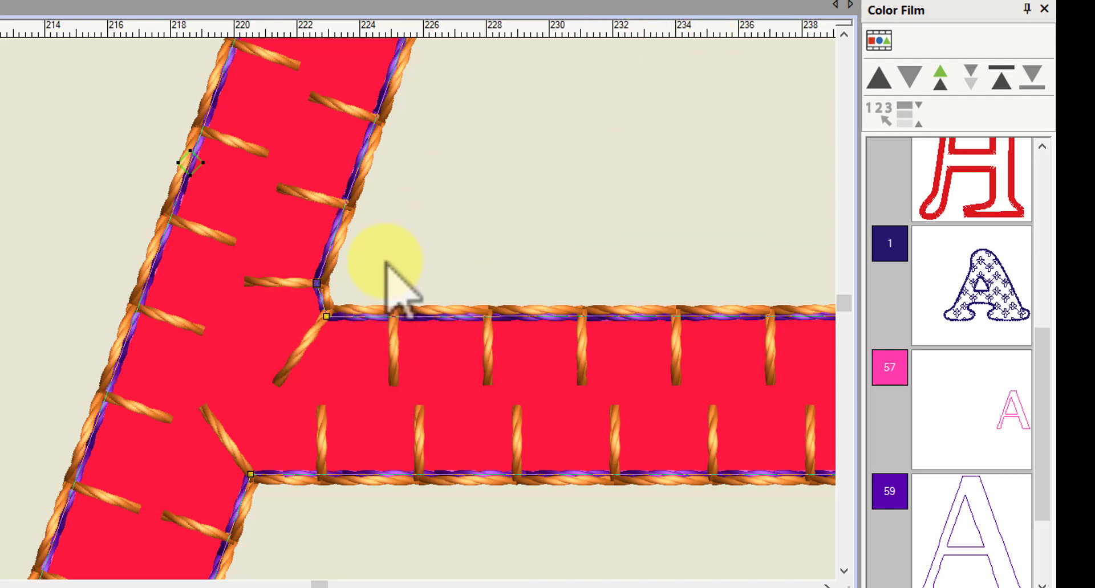
{"action": "scroll", "coordinate": [308, 319], "scroll_direction": "down", "scroll_amount": 2}
{"action": "scroll", "coordinate": [304, 308], "scroll_direction": "down", "scroll_amount": 2}
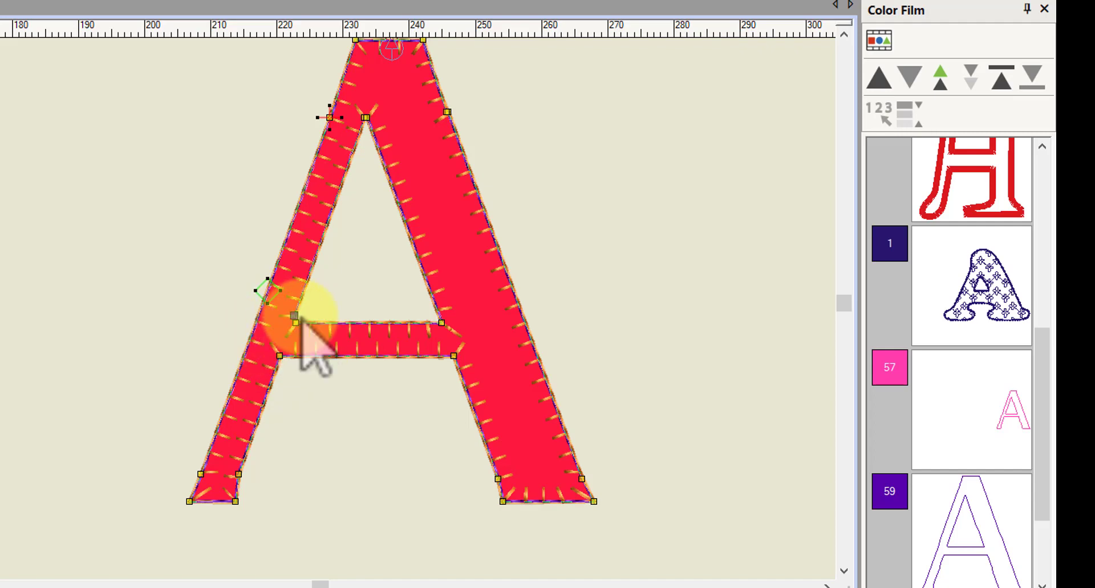
Step: Add a reshape point on the narrow leg just below the crossbar's lower corner, and move the corner point inward along the crossbar
{"action": "scroll", "coordinate": [278, 374], "scroll_direction": "up", "scroll_amount": 4}
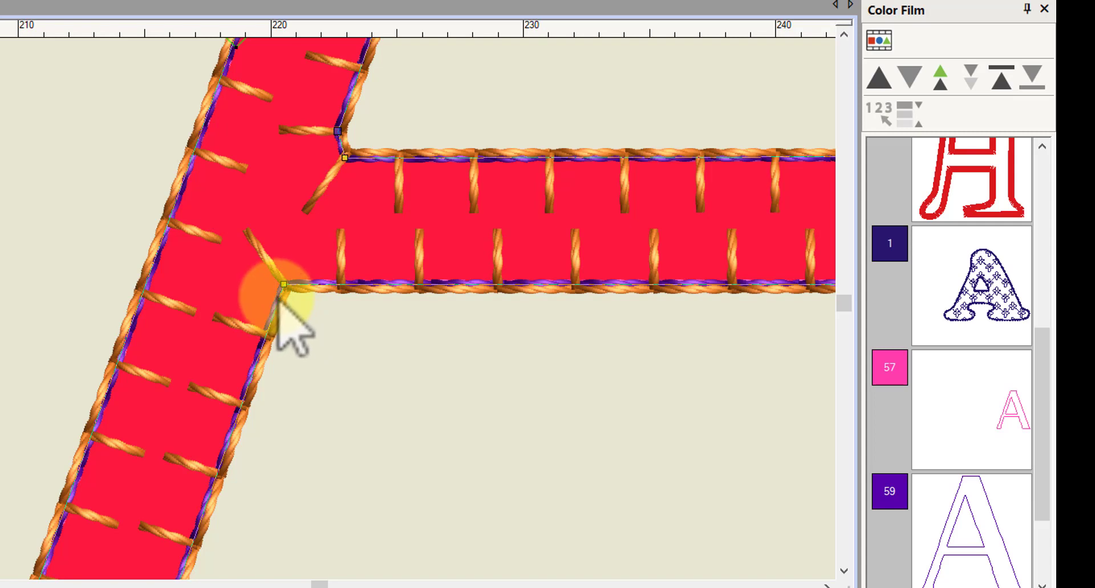
{"action": "left_click", "coordinate": [278, 297]}
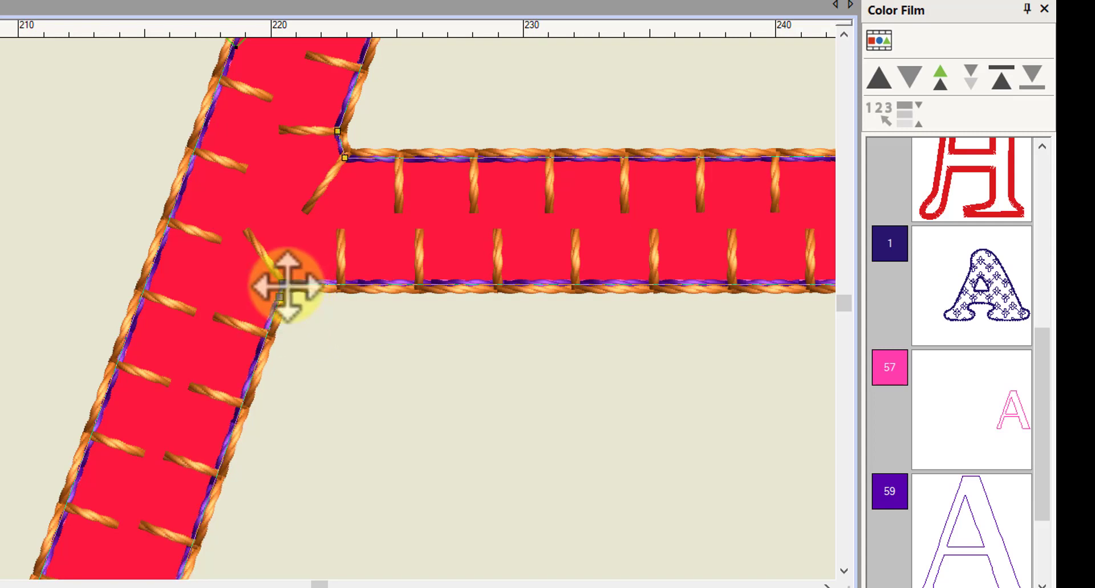
{"action": "key", "text": "Return"}
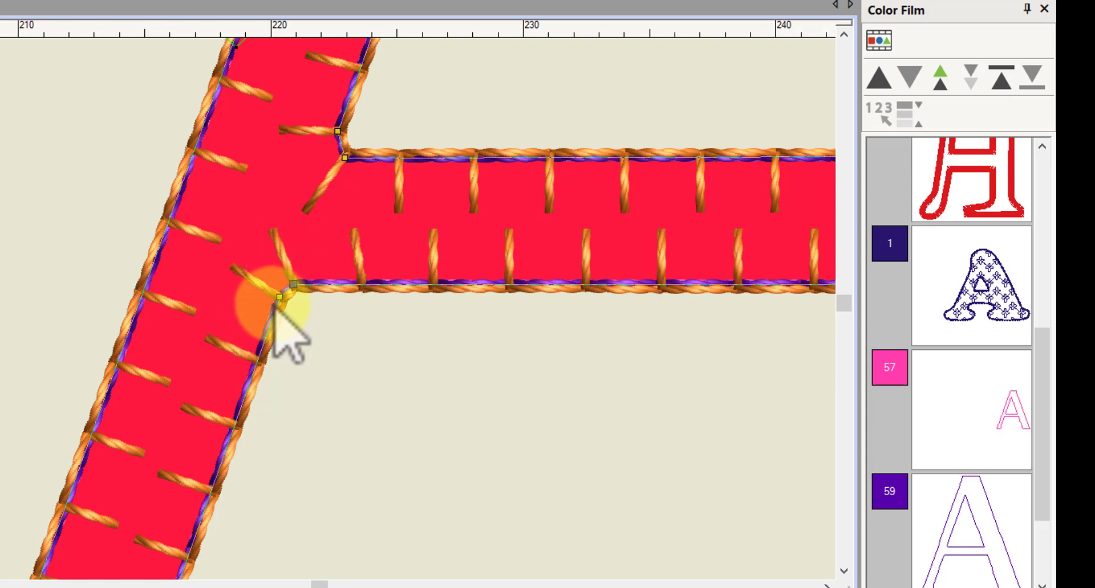
{"action": "scroll", "coordinate": [304, 311], "scroll_direction": "up", "scroll_amount": 3}
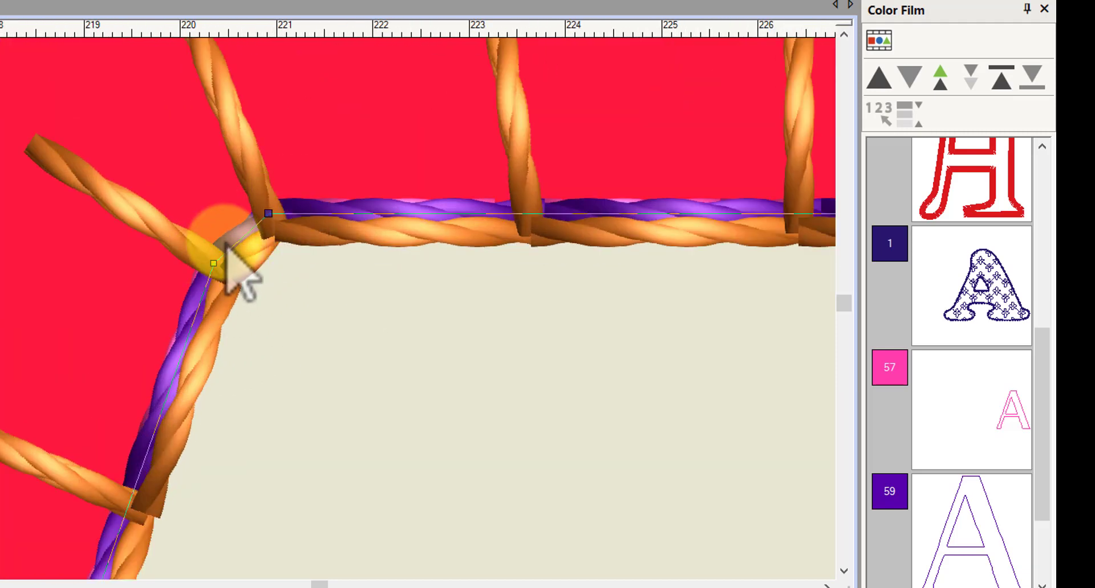
{"action": "scroll", "coordinate": [302, 314], "scroll_direction": "down", "scroll_amount": 2}
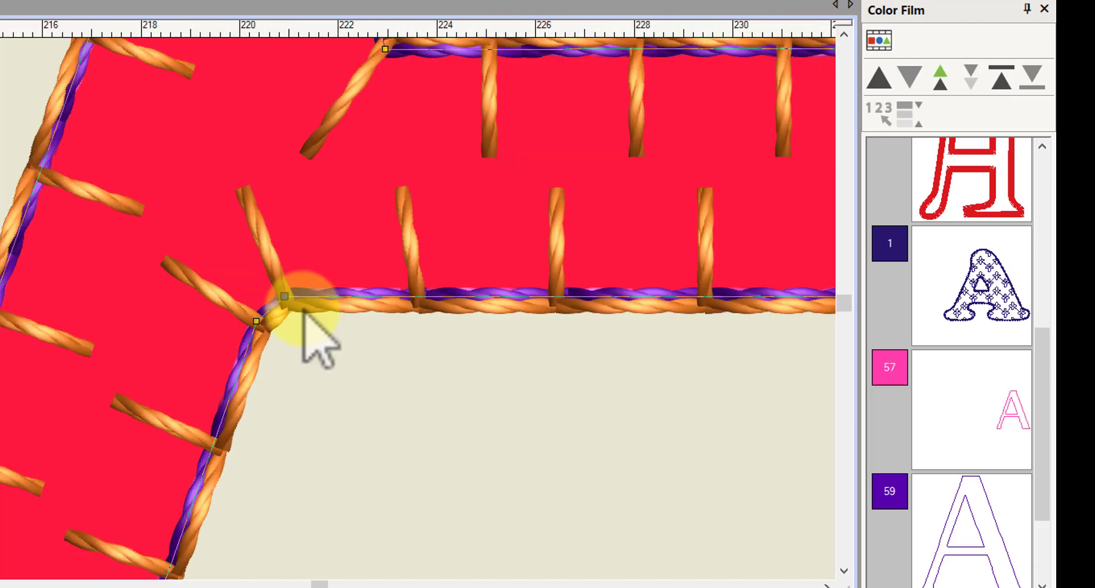
{"action": "scroll", "coordinate": [303, 311], "scroll_direction": "down", "scroll_amount": 2}
{"action": "scroll", "coordinate": [309, 308], "scroll_direction": "down", "scroll_amount": 1}
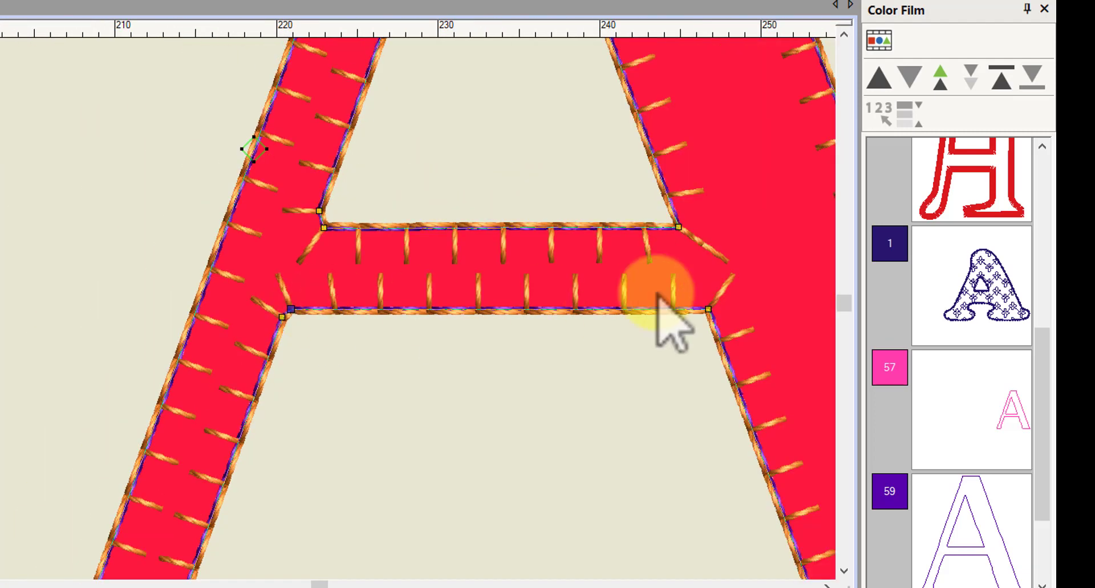
Step: Add reshape points beside the crossbar's upper and lower corners at the thick leg, shifting the upper corner point inward and the lower one down
{"action": "scroll", "coordinate": [706, 245], "scroll_direction": "up", "scroll_amount": 3}
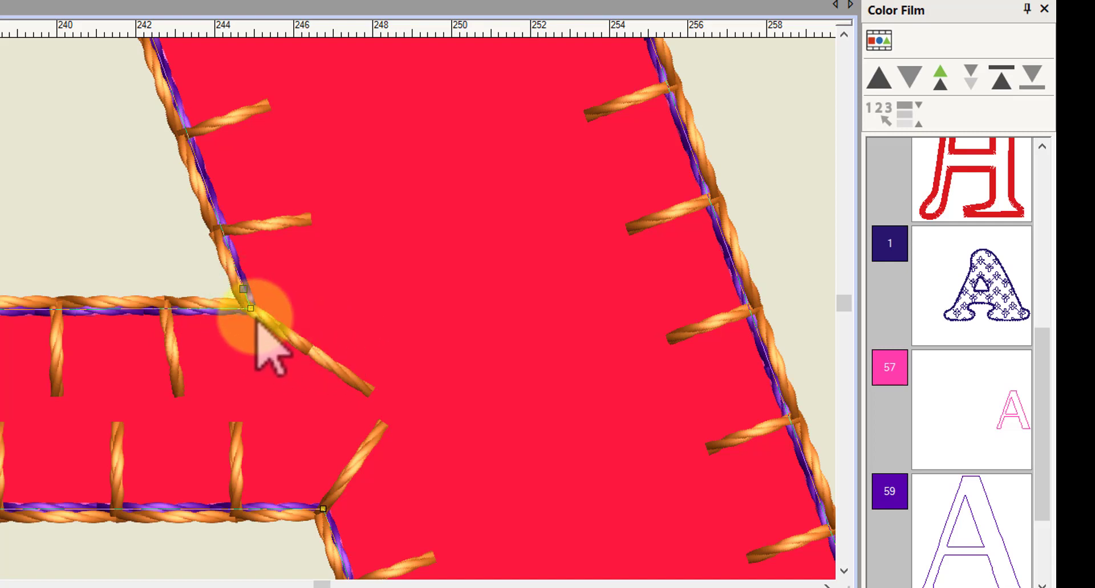
{"action": "left_click_drag", "start_coordinate": [255, 312], "coordinate": [235, 313]}
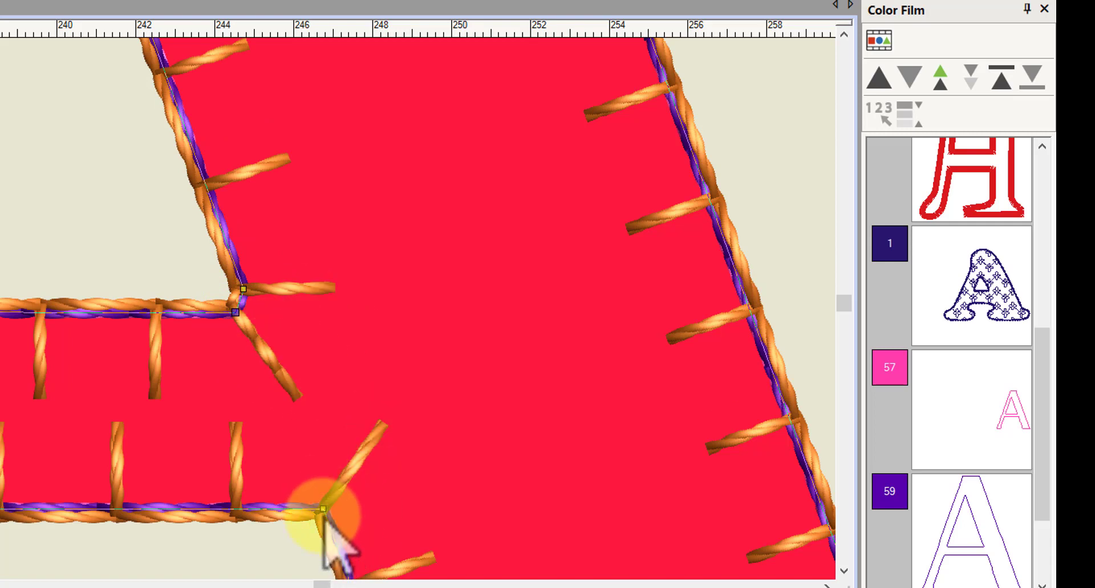
{"action": "left_click", "coordinate": [307, 510]}
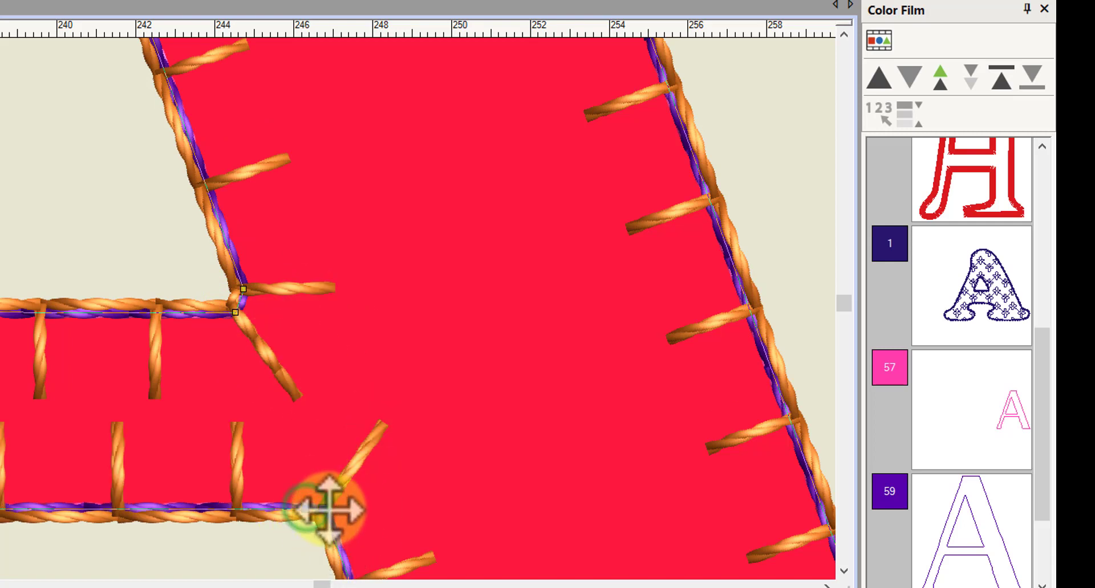
{"action": "left_click_drag", "start_coordinate": [326, 507], "coordinate": [328, 525]}
{"action": "scroll", "coordinate": [417, 477], "scroll_direction": "down", "scroll_amount": 2}
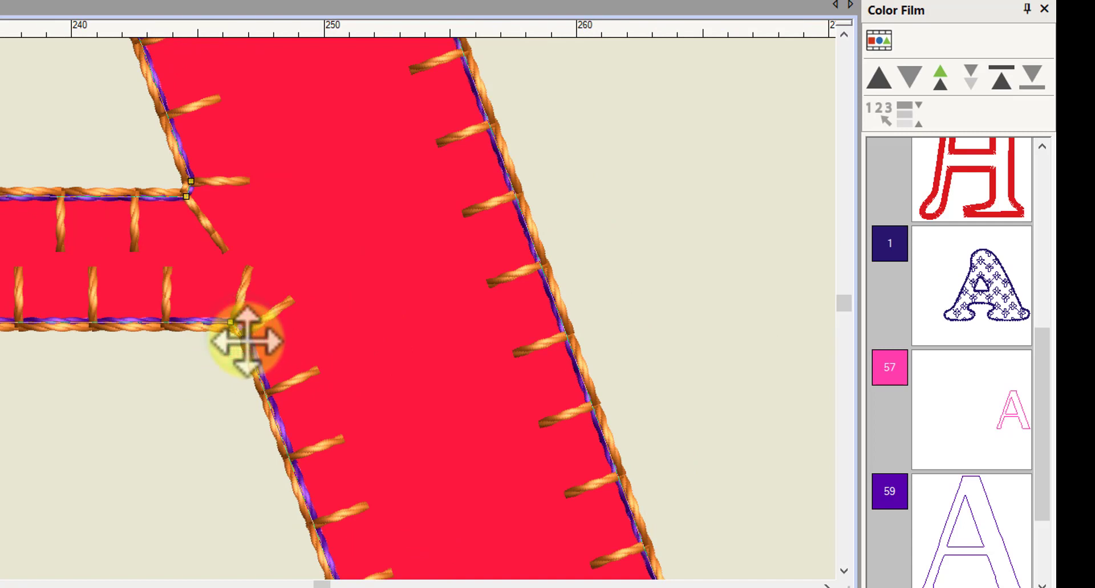
Step: Fine-tune the reshape point below the crossbar's lower corner on the thick leg by moving it back up closer to the corner
{"action": "left_click", "coordinate": [245, 340]}
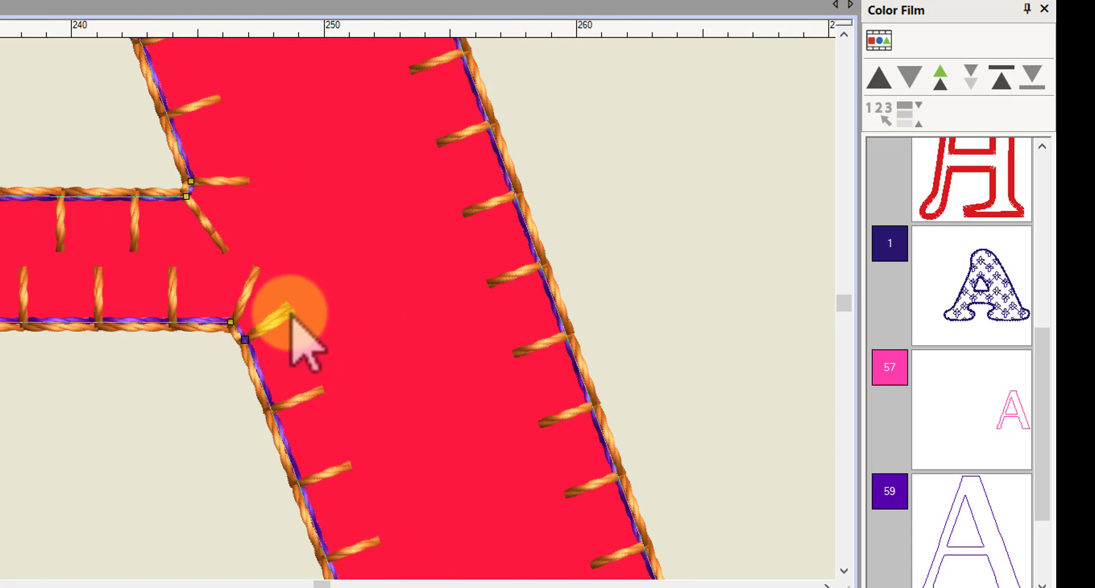
{"action": "left_click_drag", "start_coordinate": [244, 340], "coordinate": [240, 334]}
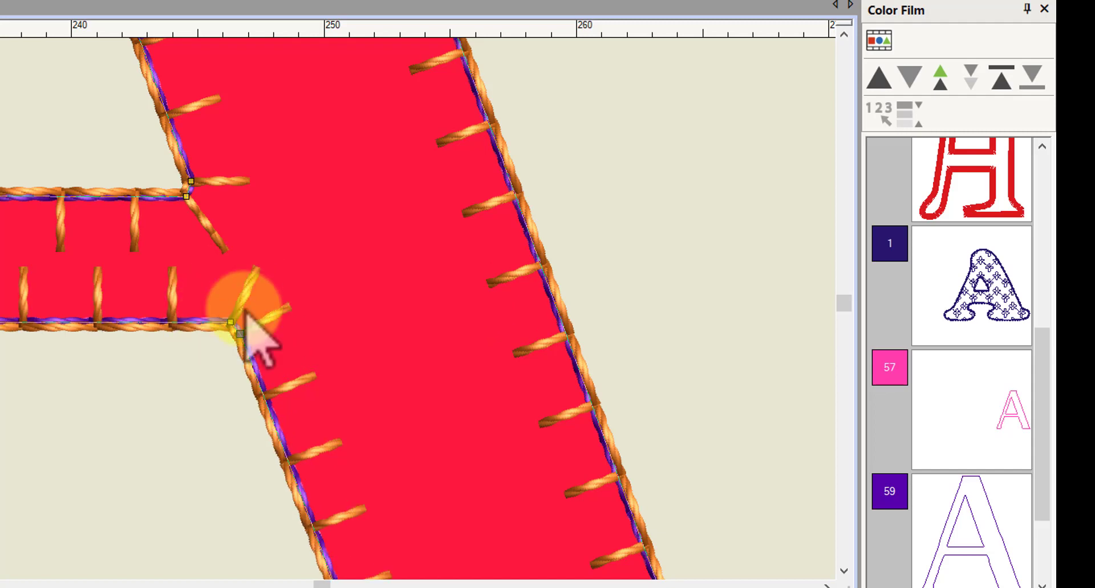
{"action": "scroll", "coordinate": [296, 302], "scroll_direction": "down", "scroll_amount": 3}
{"action": "scroll", "coordinate": [308, 336], "scroll_direction": "down", "scroll_amount": 2}
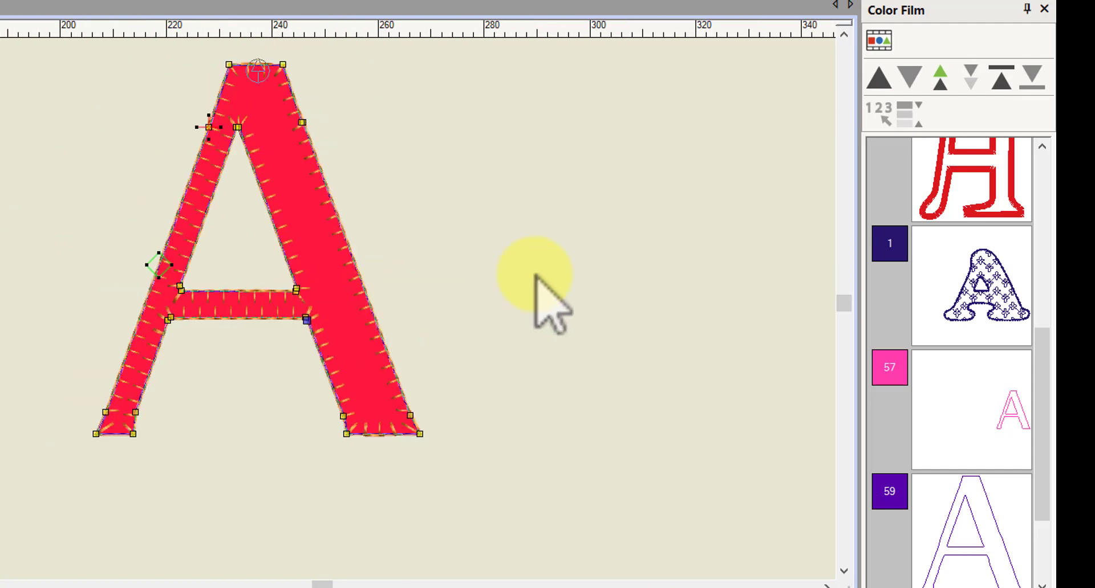